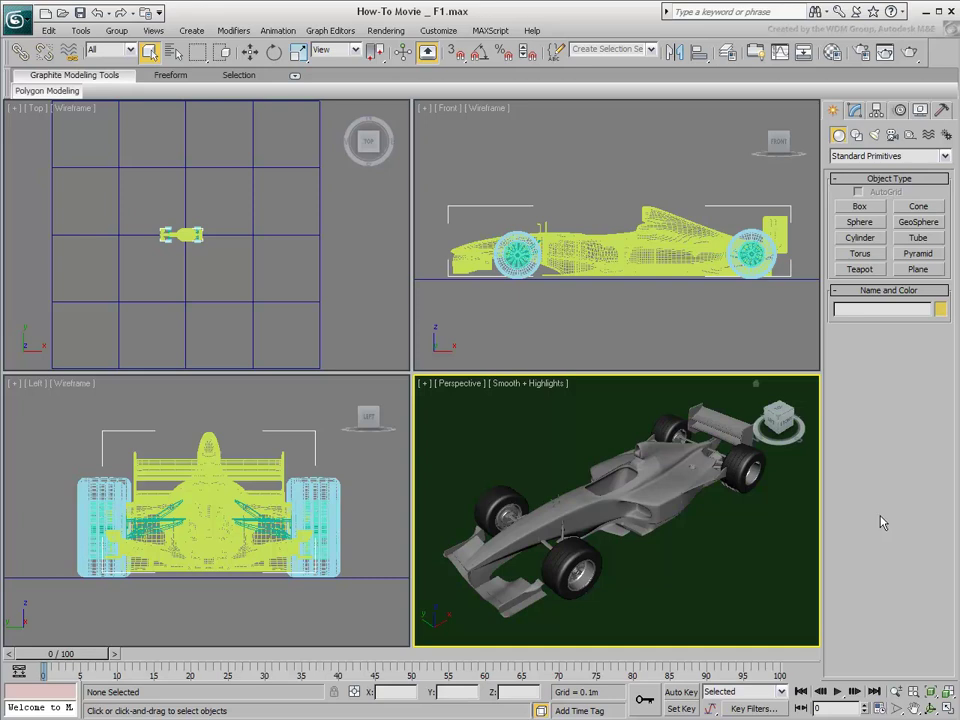
- Switch to DesignVIZ.mentalray tool defaults and the ame-light UI scheme, accepting the restart notice
click(438, 30)
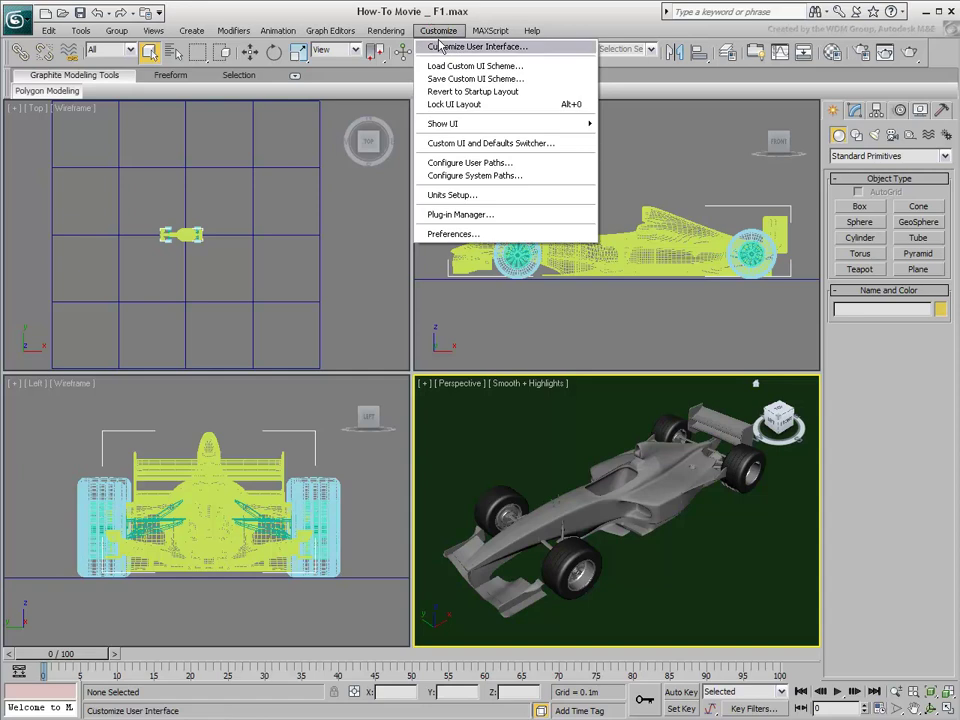
click(456, 146)
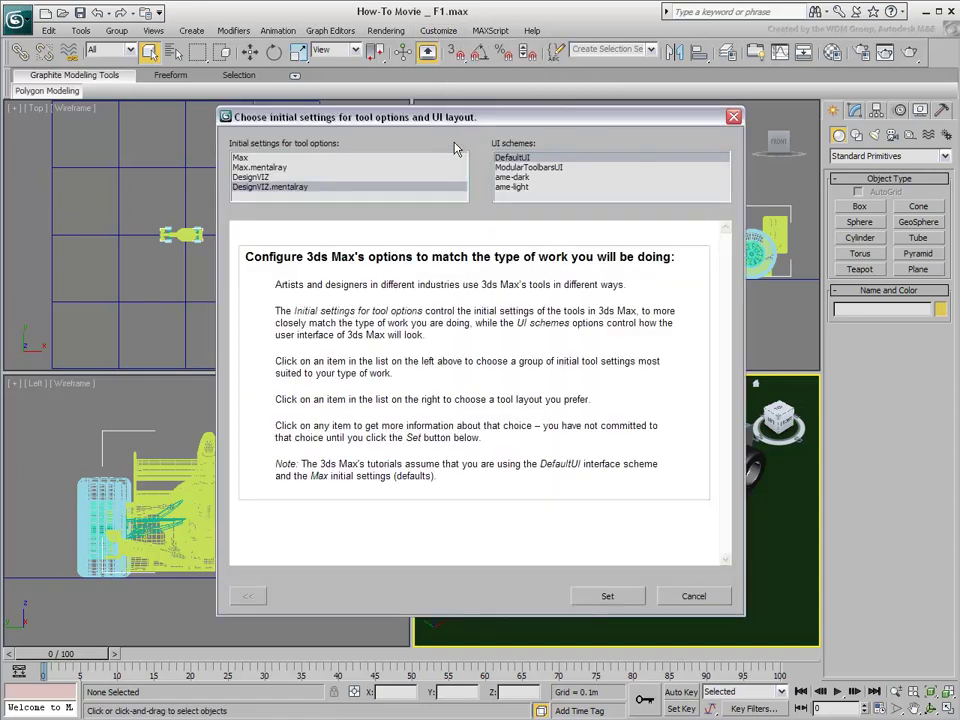
click(266, 189)
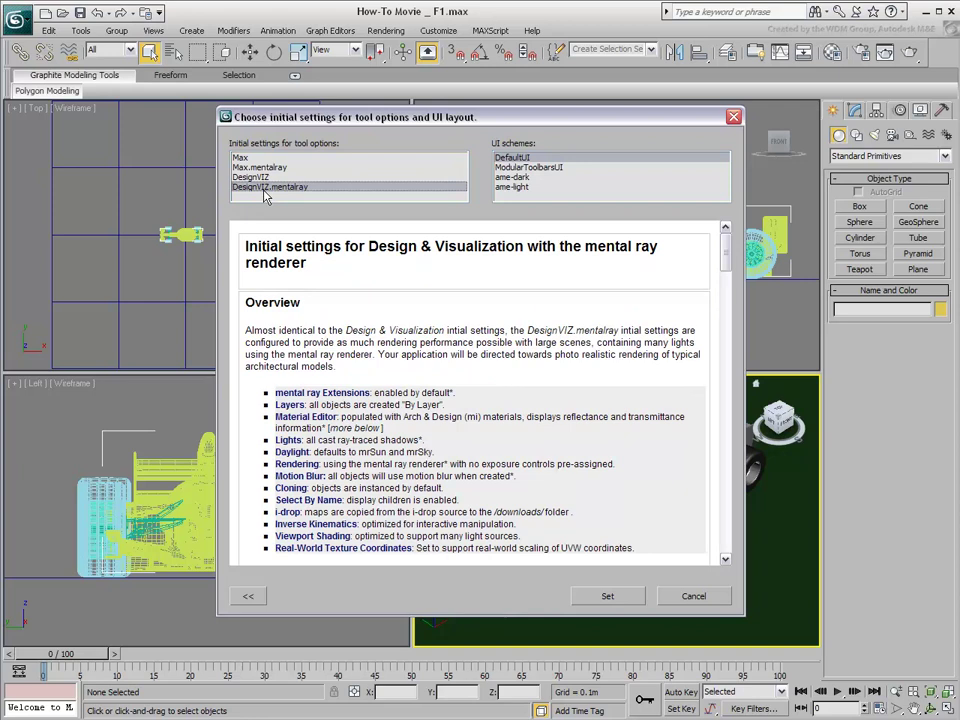
click(512, 188)
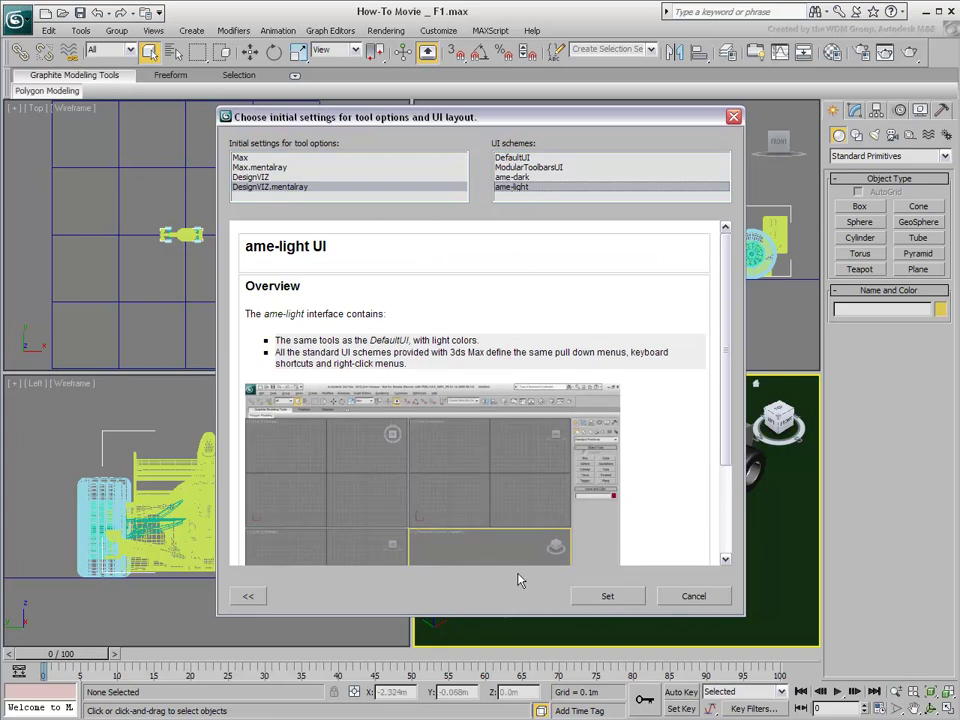
click(600, 596)
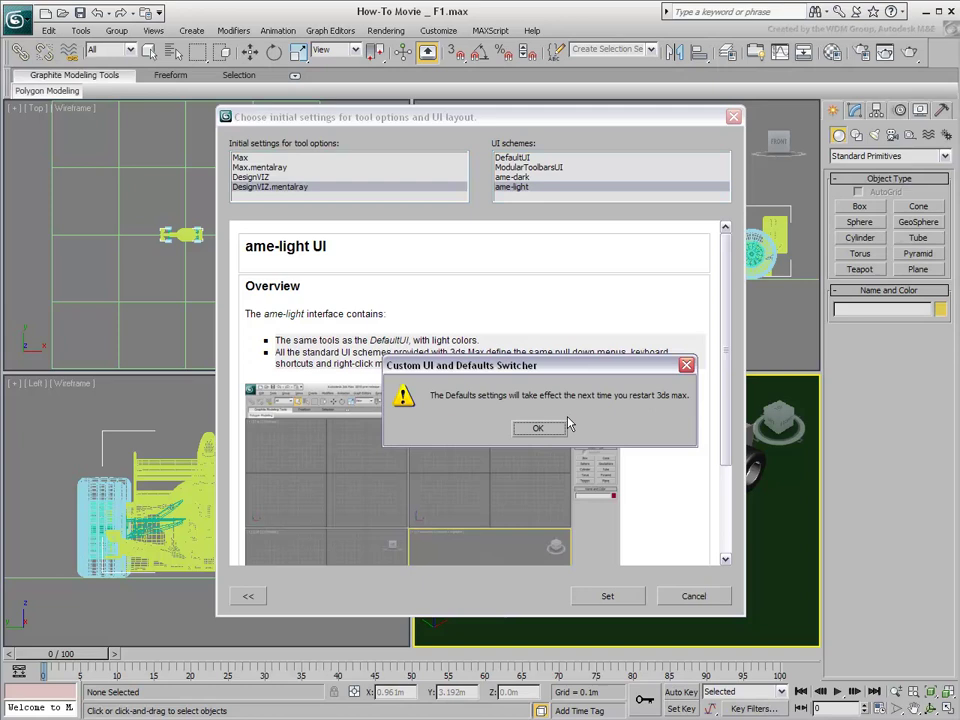
click(537, 429)
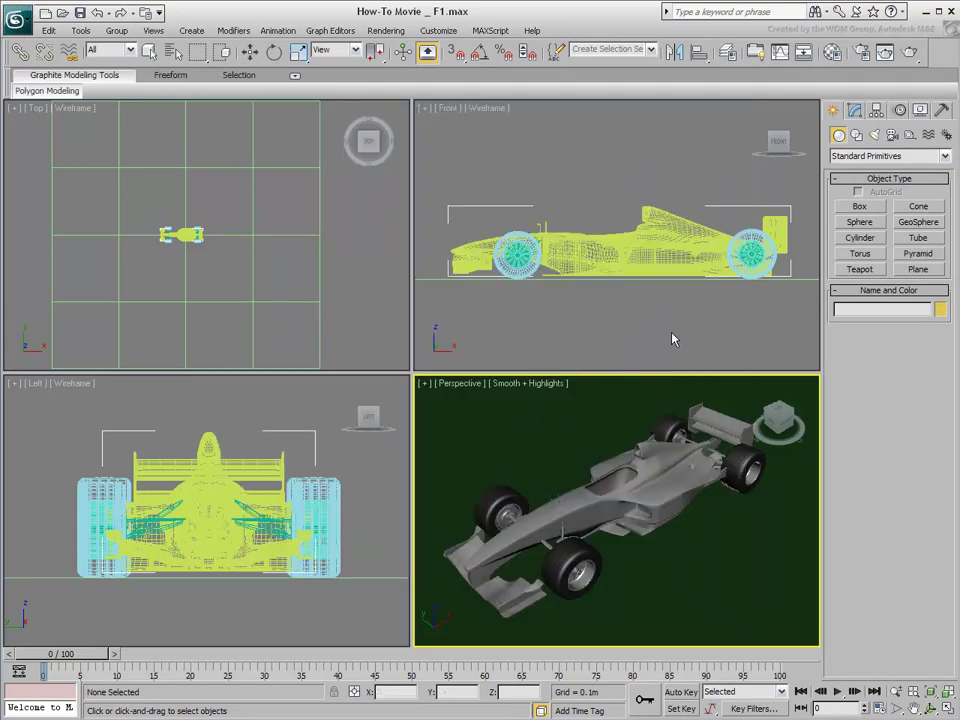
- Assign mental ray Renderer as the production renderer in Render Setup
click(861, 52)
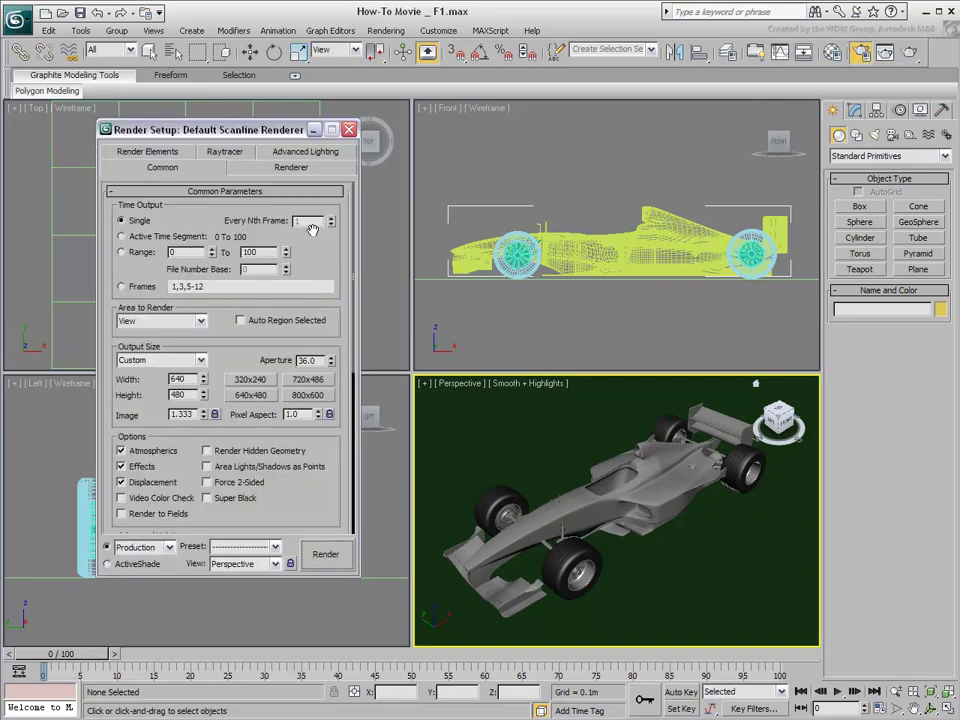
drag(311, 508, 313, 172)
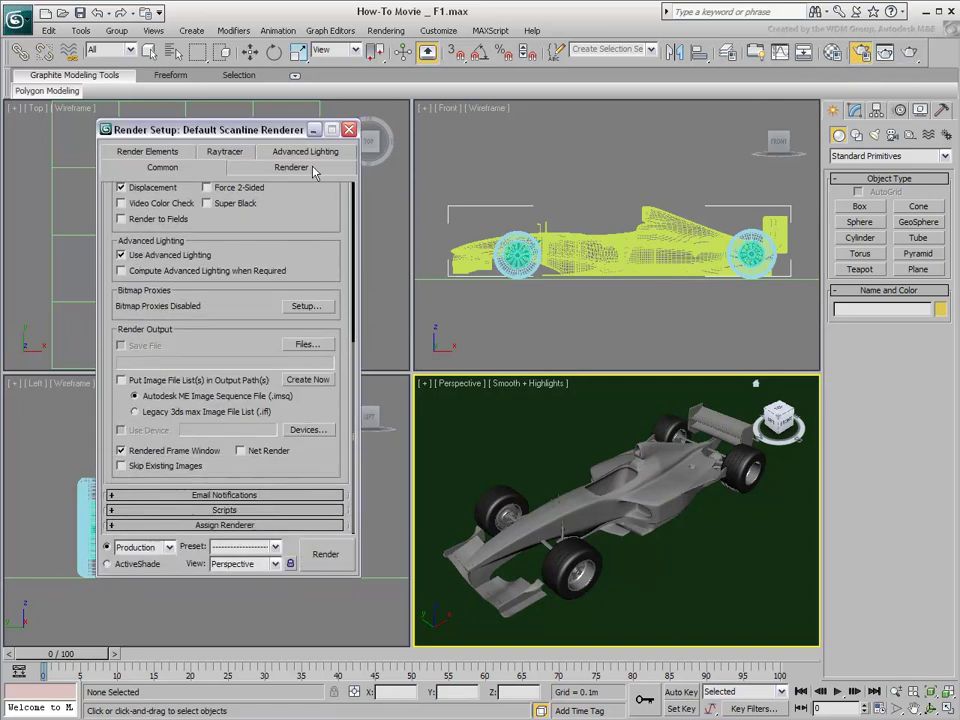
click(215, 525)
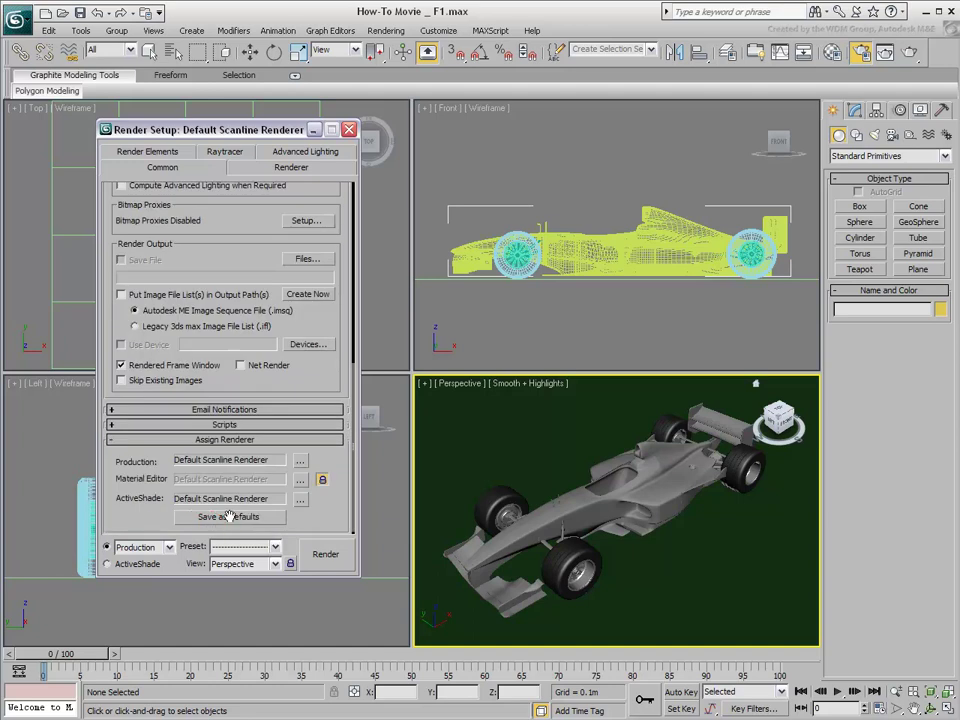
click(301, 461)
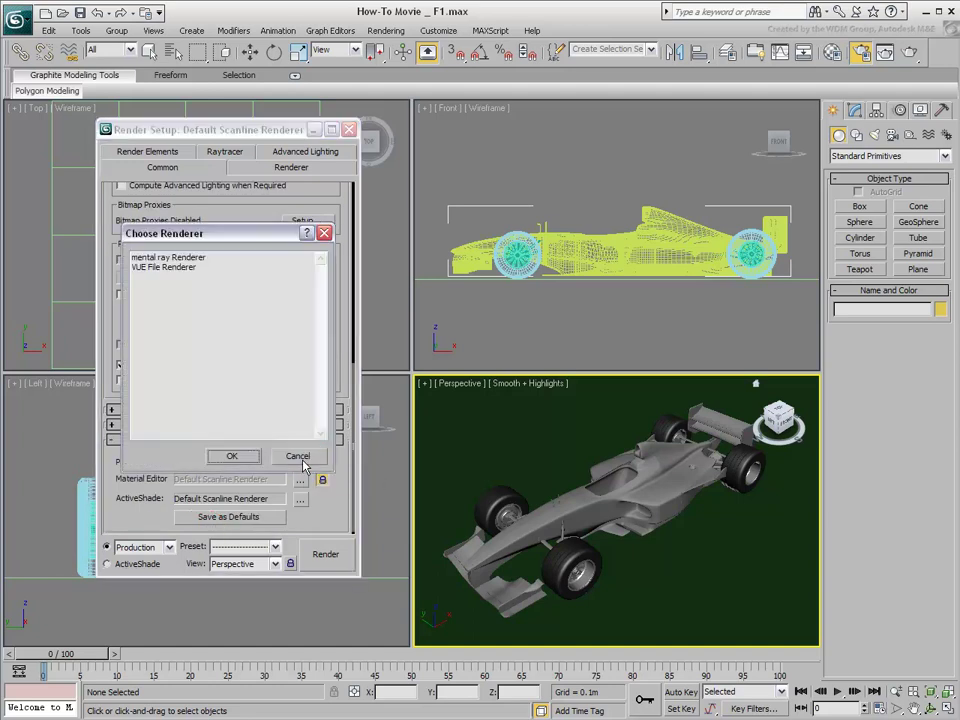
click(171, 257)
click(232, 455)
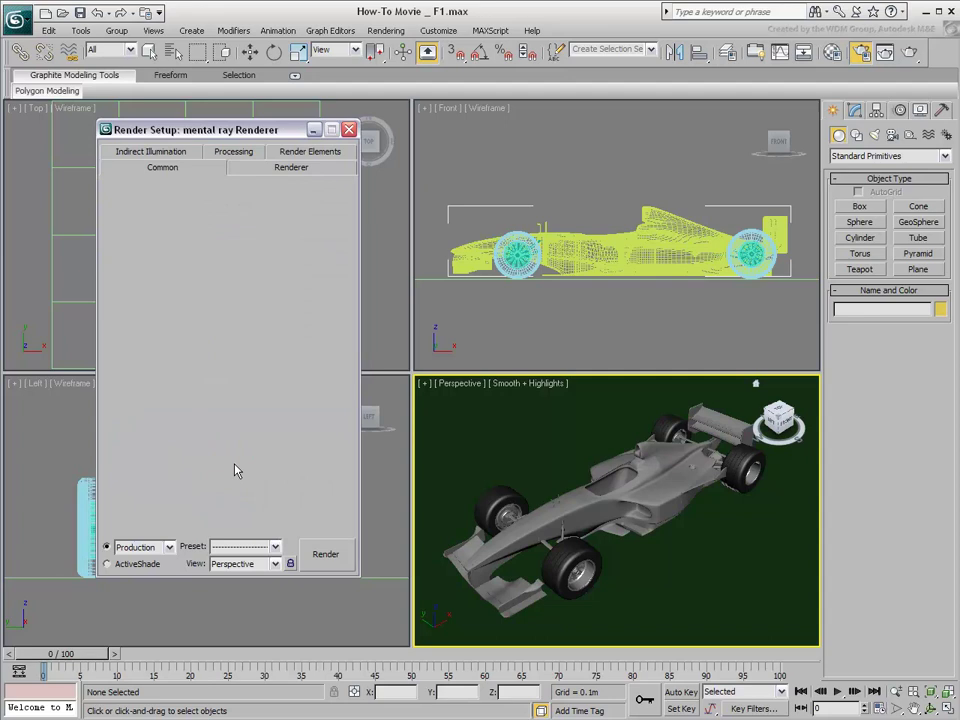
click(349, 129)
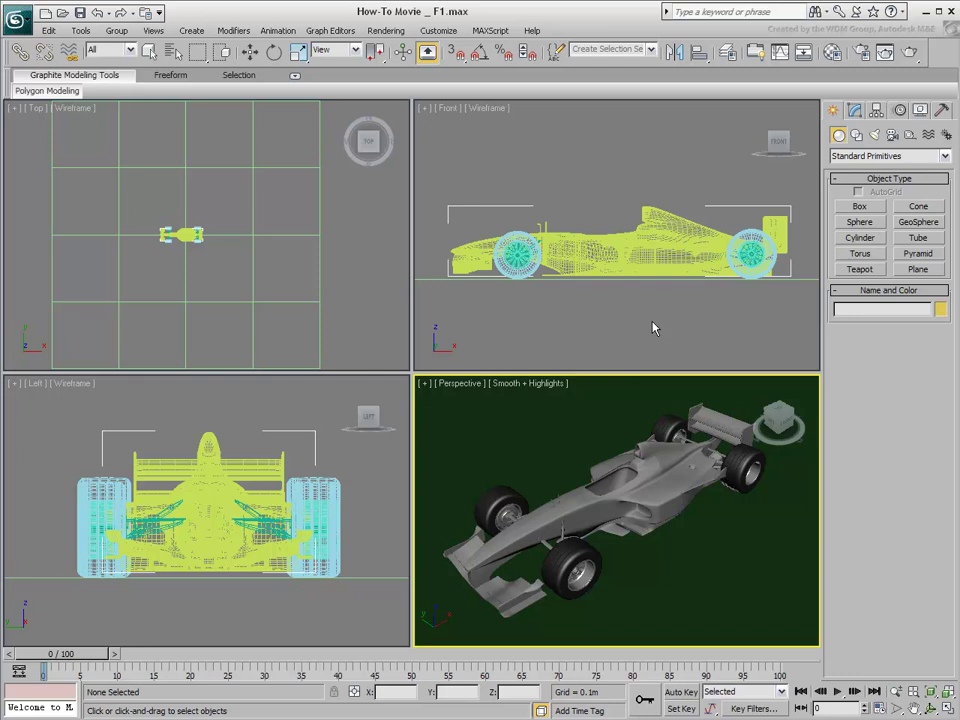
- Convert the Car Body material from Standard to Arch & Design (mi)
click(832, 51)
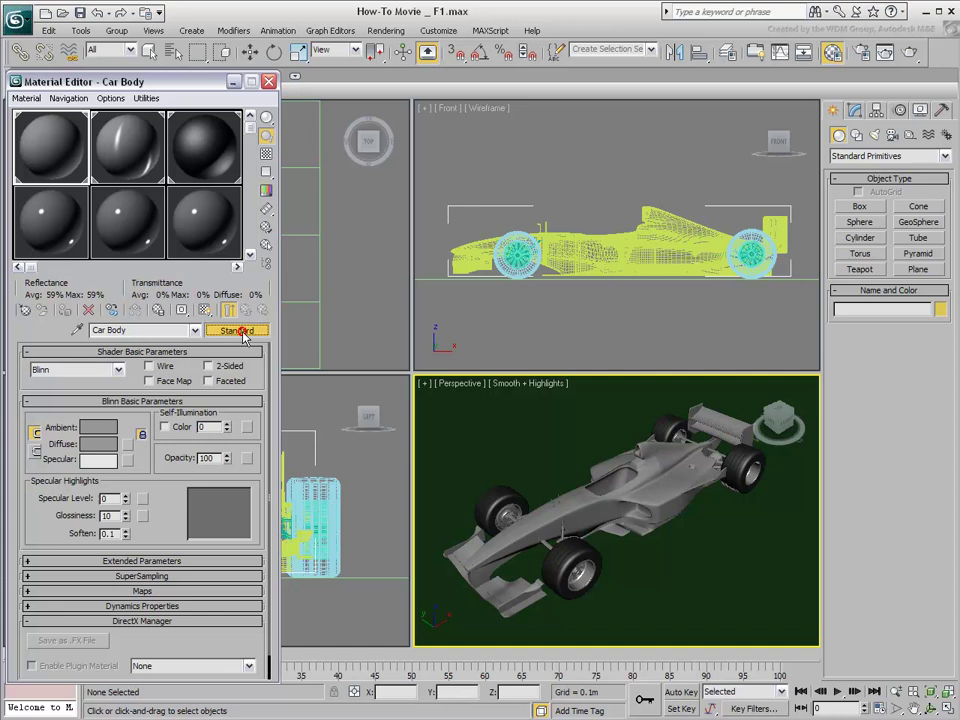
click(244, 330)
click(422, 63)
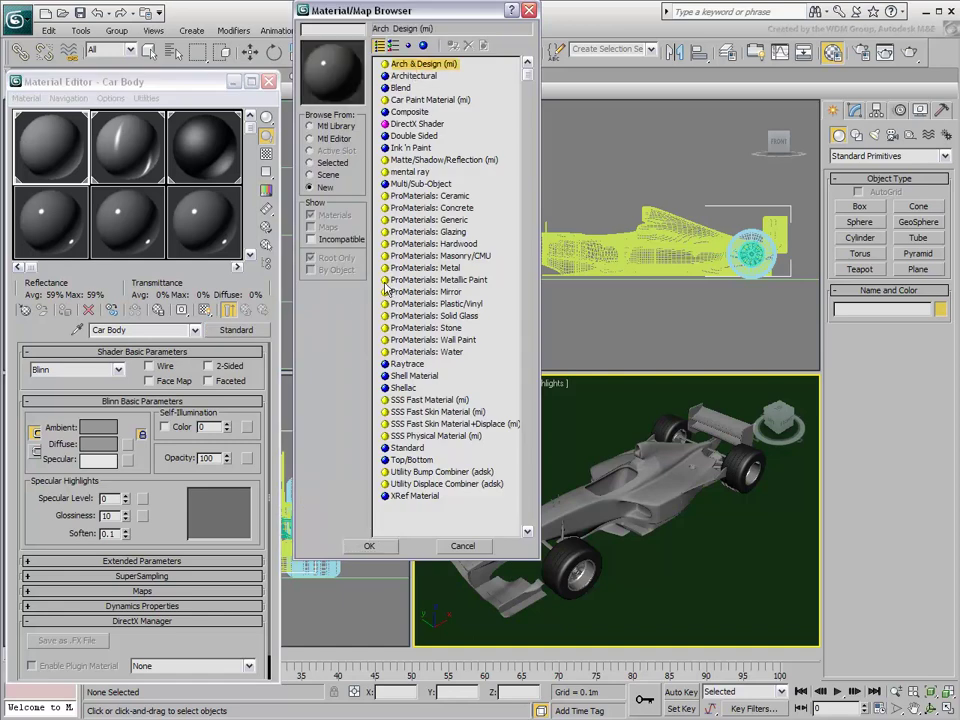
click(360, 547)
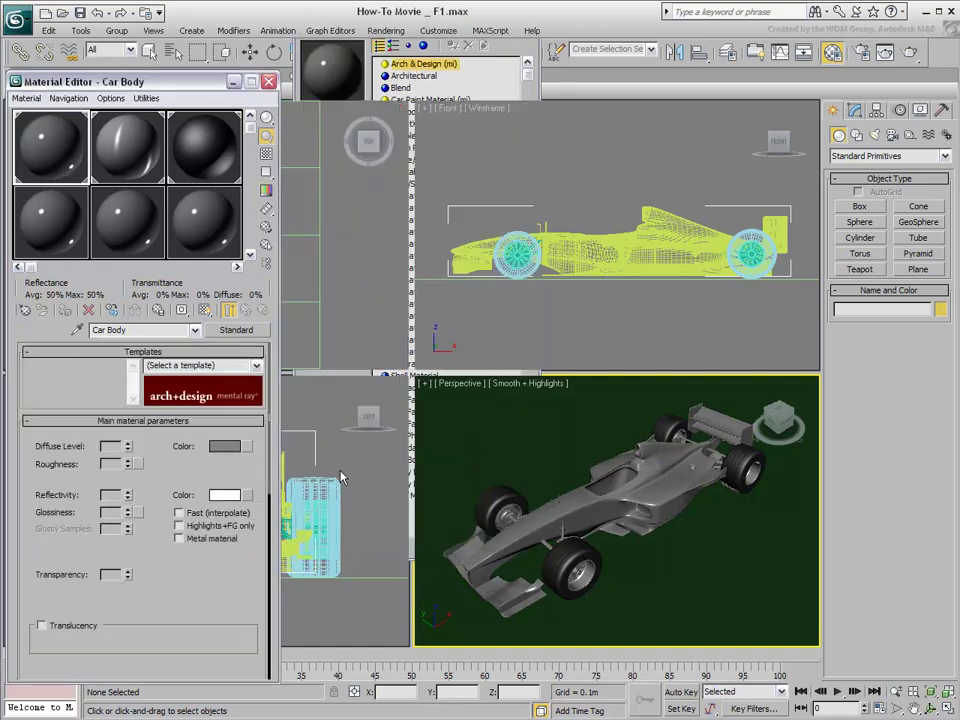
- Lighten the Car Body diffuse colour to 0.682 grey
click(224, 446)
click(377, 118)
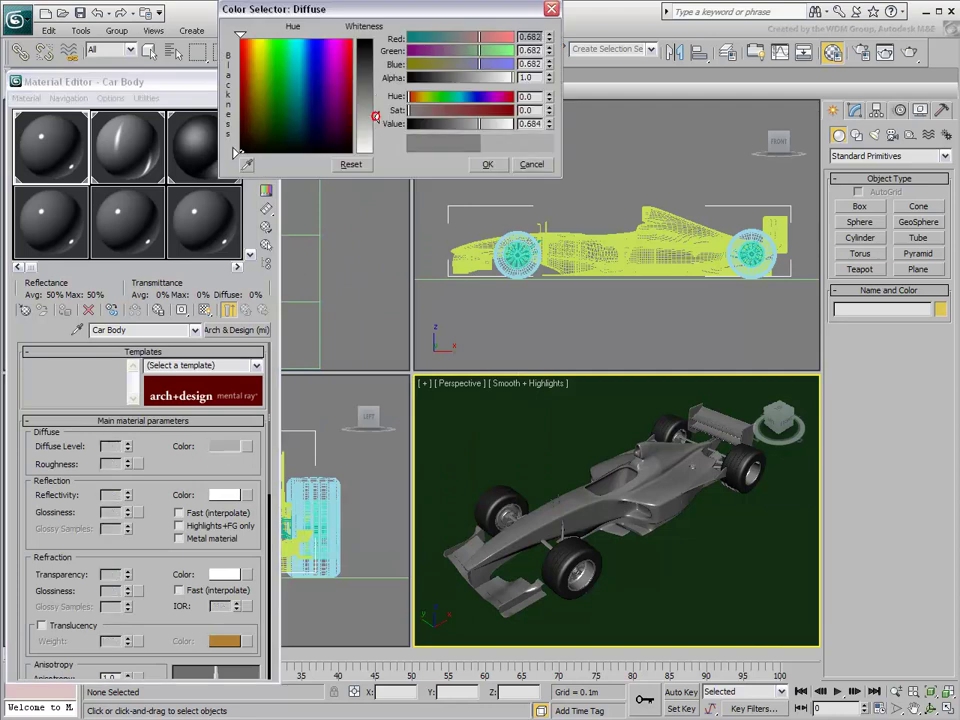
click(487, 165)
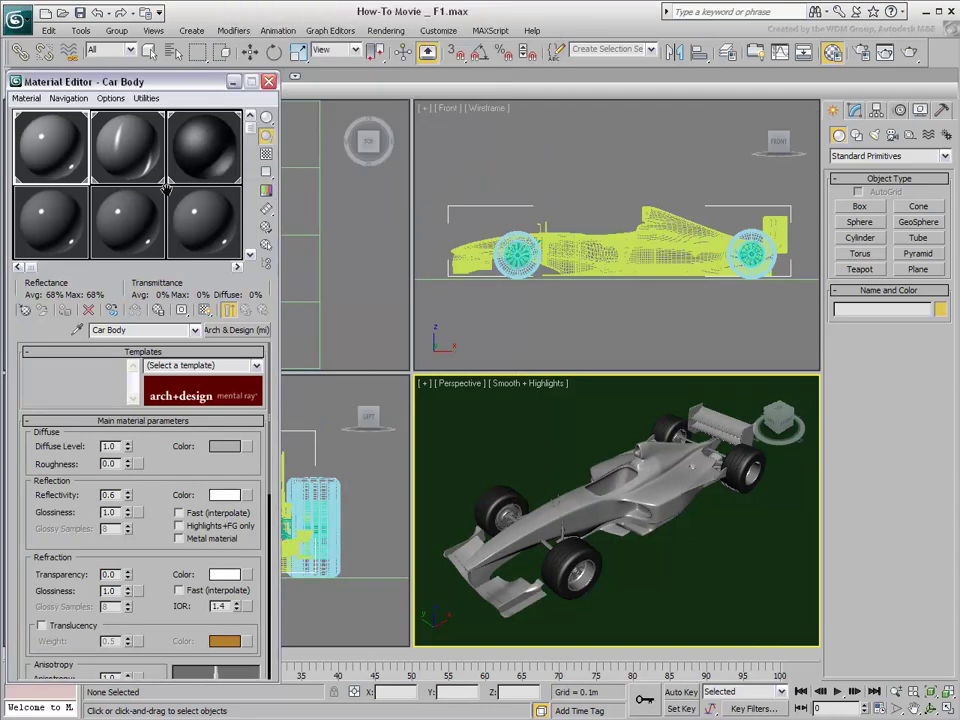
- Make Metal Rims an Arch & Design (mi) material with the Satined Metal template
click(128, 158)
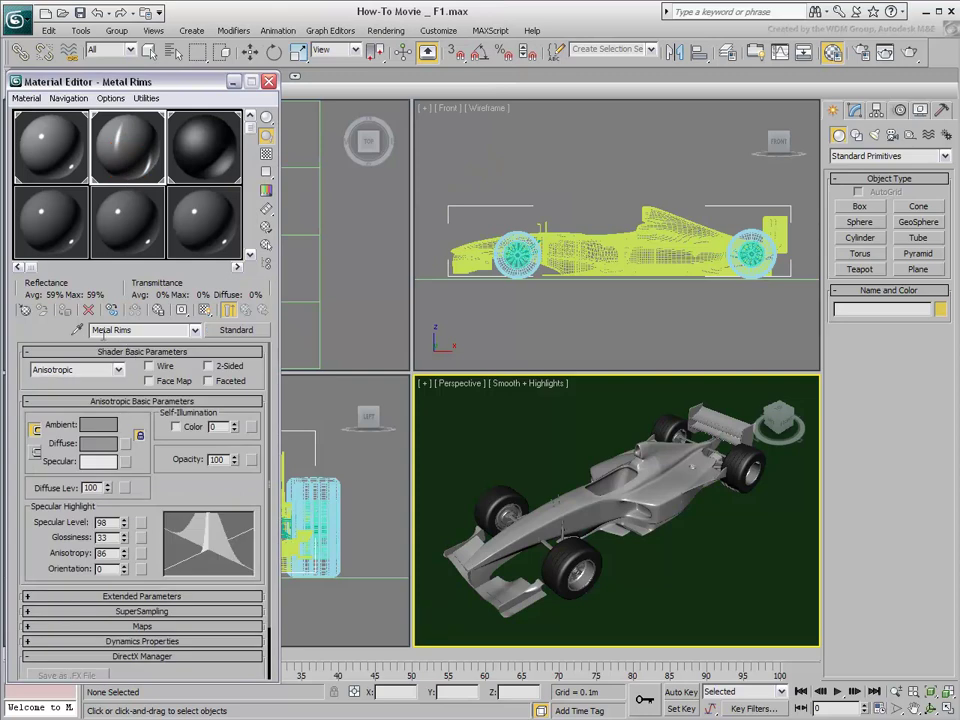
click(252, 334)
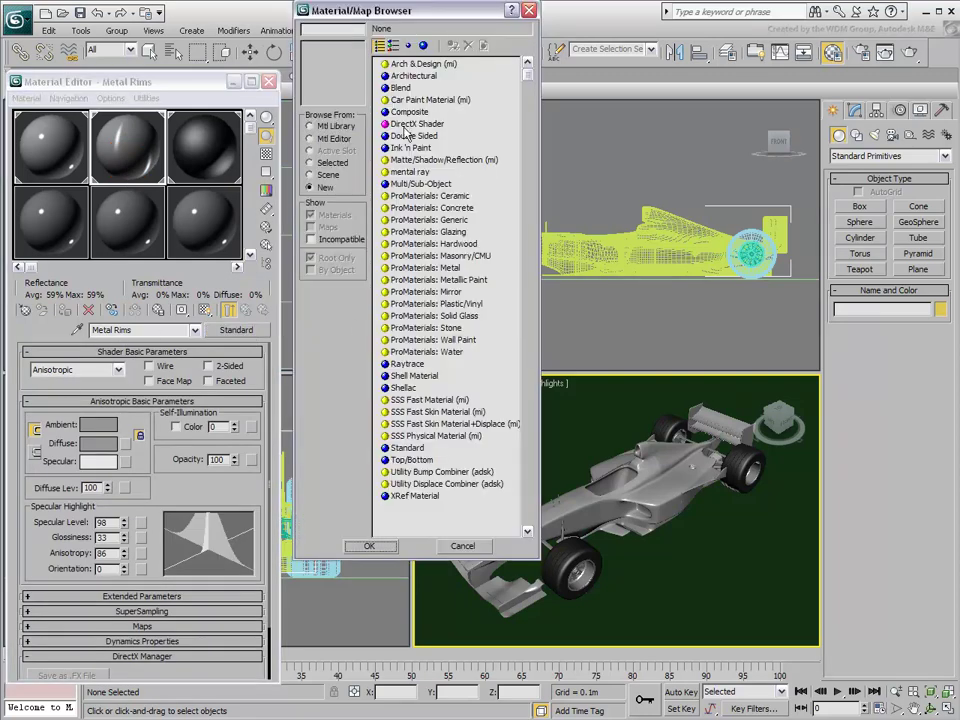
click(369, 546)
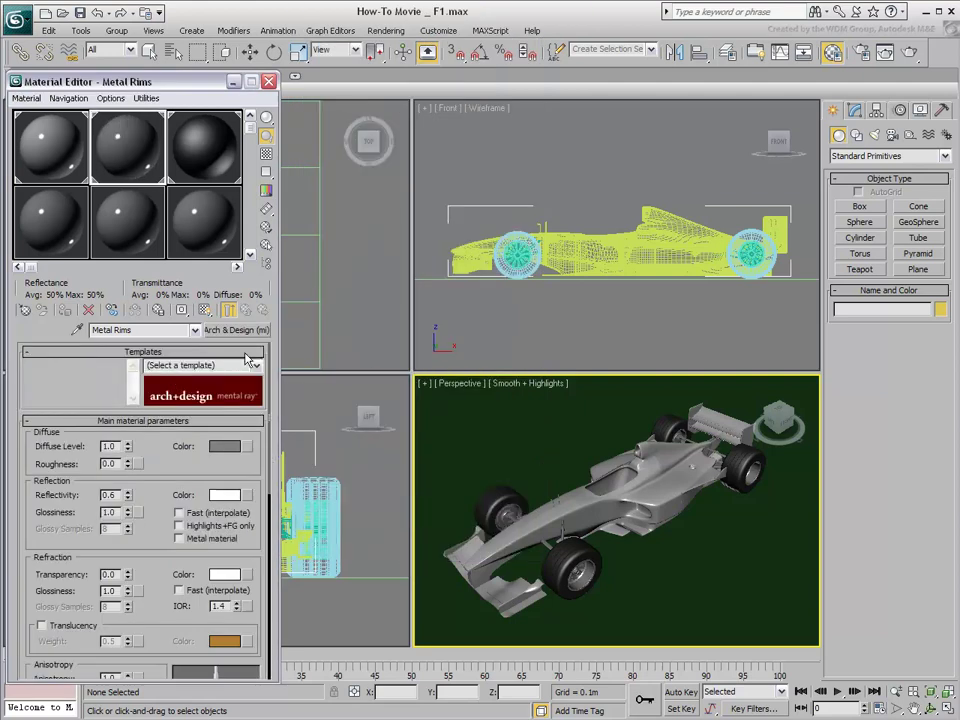
click(256, 366)
scroll(256, 425, down, 1)
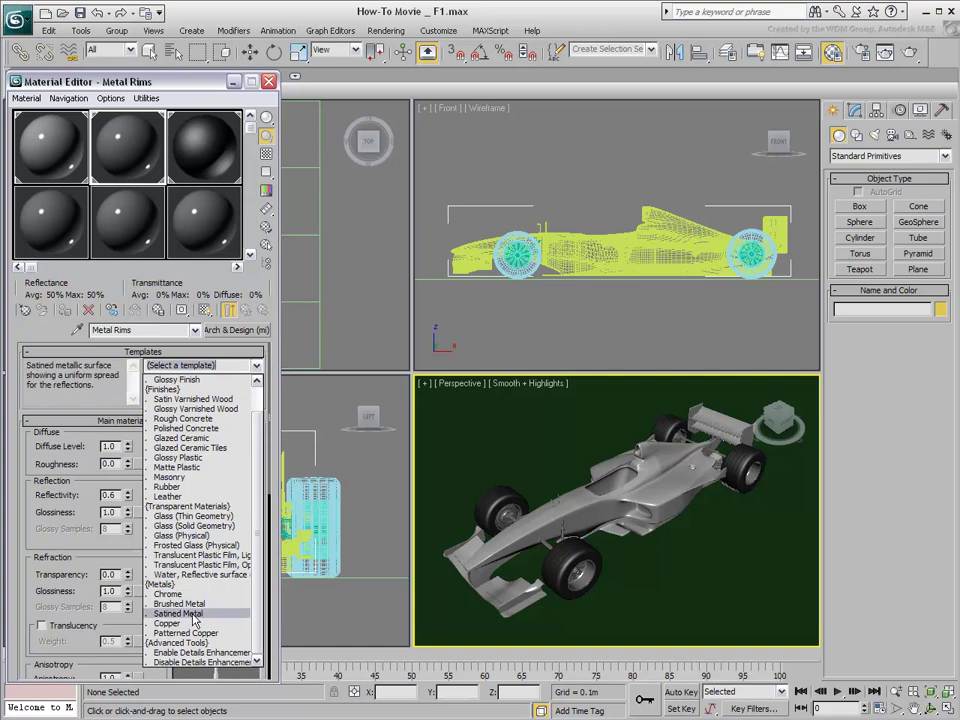
click(191, 614)
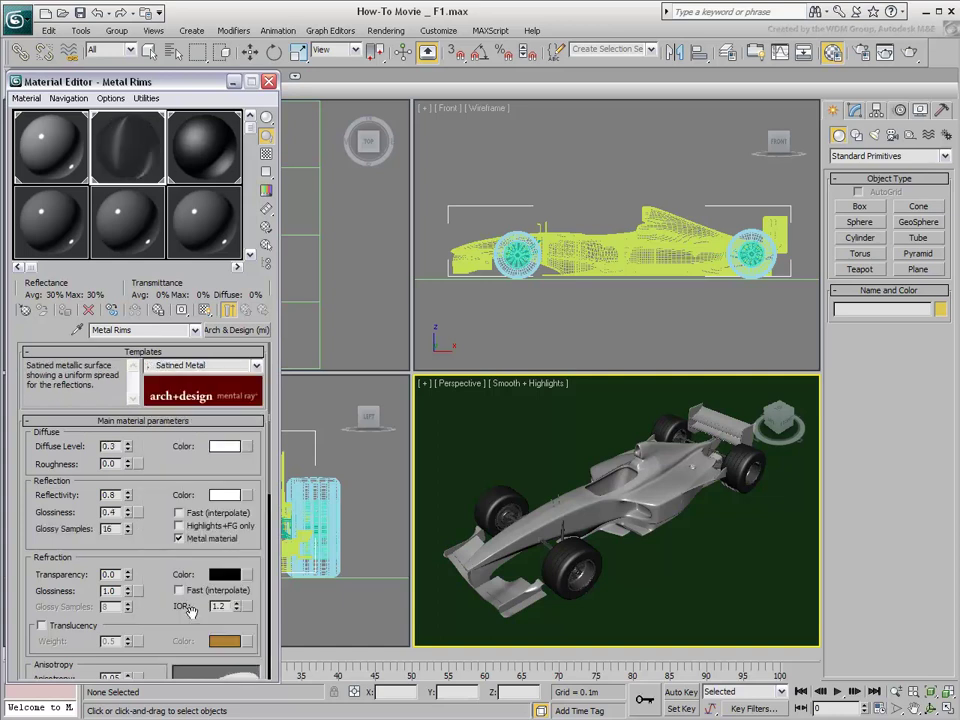
- Make Black Rubber an Arch & Design (mi) material with the Rubber template, then close the editor
click(195, 174)
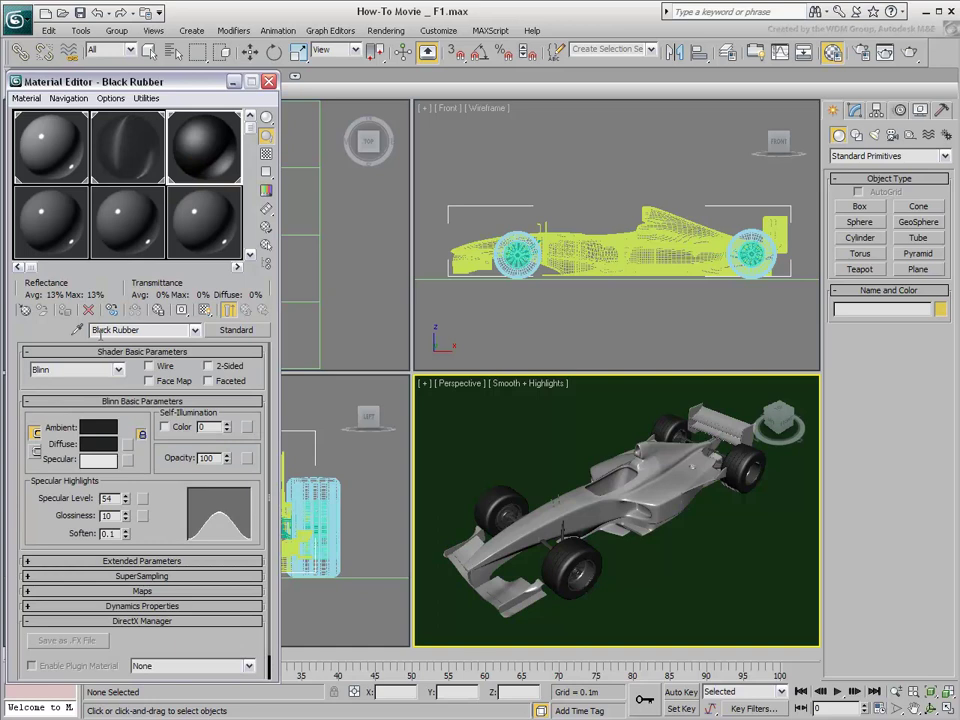
click(238, 330)
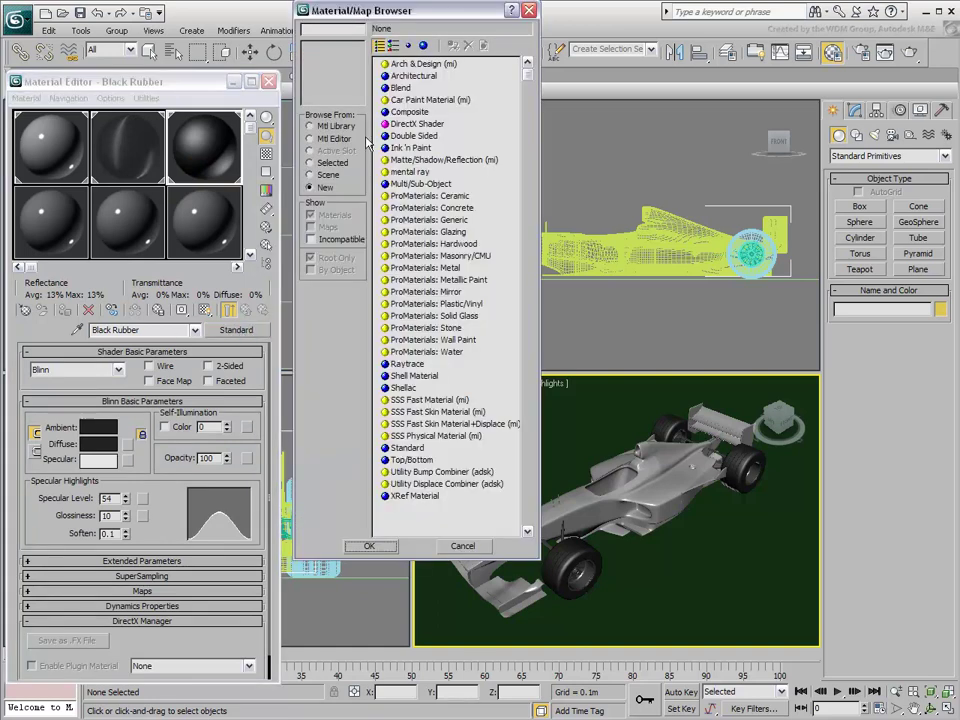
click(369, 546)
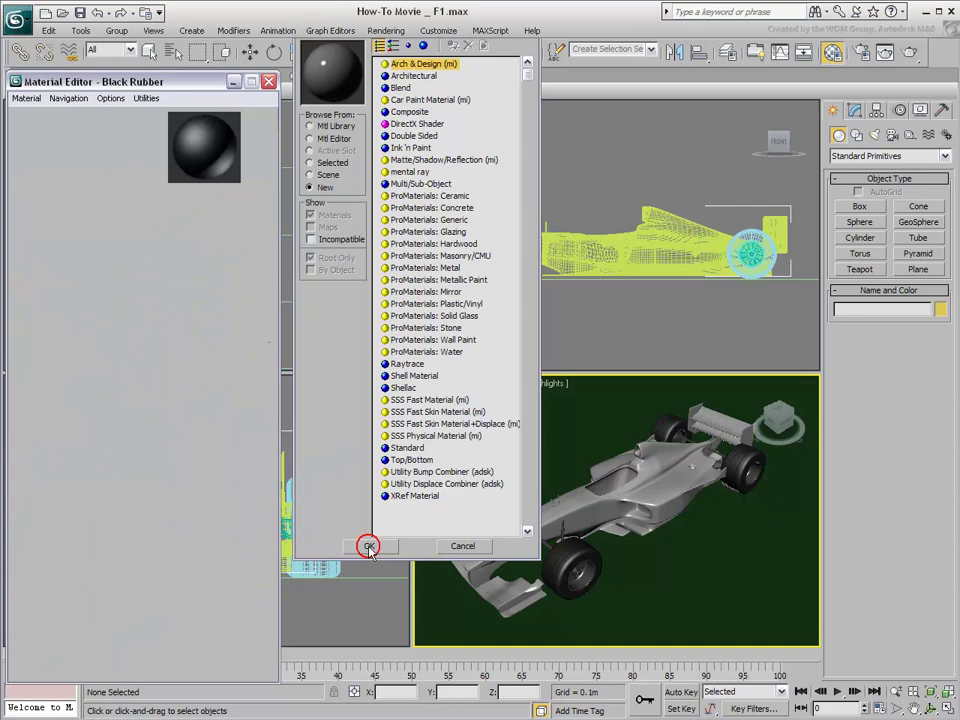
click(246, 366)
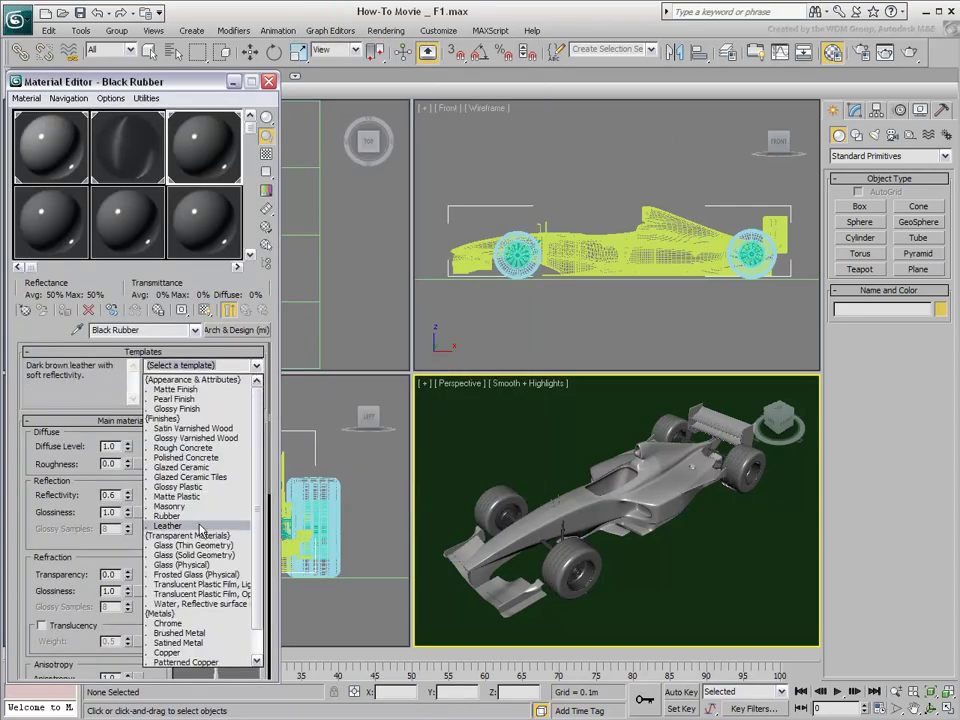
click(167, 516)
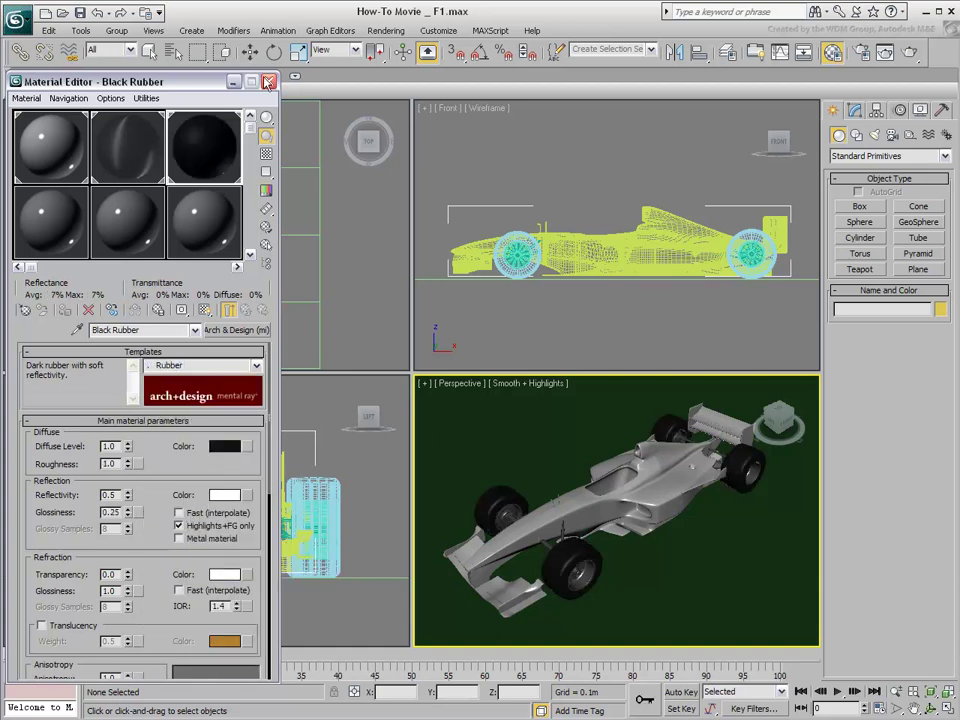
click(268, 83)
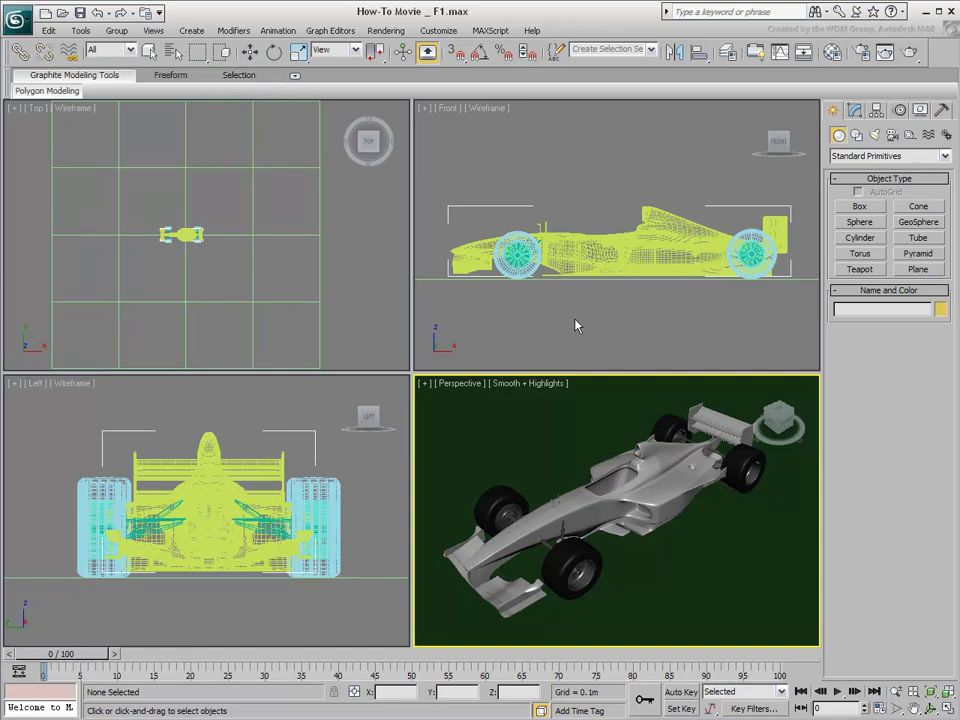
- Create a Standard Target Direct light in Front view, aimed from upper left down onto the car
key(q)
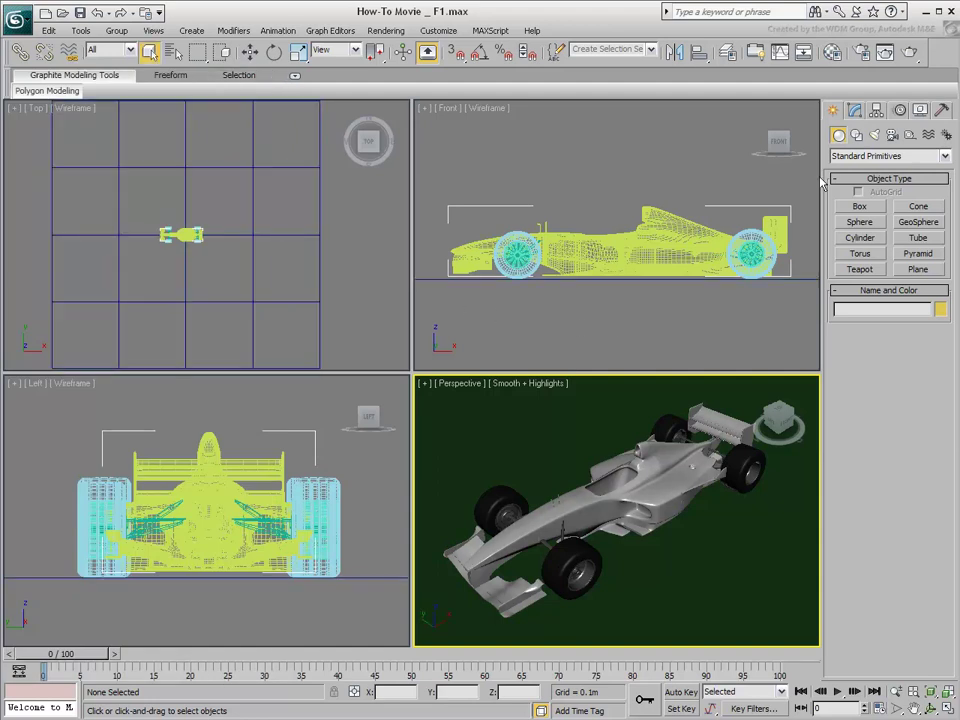
click(875, 134)
click(866, 156)
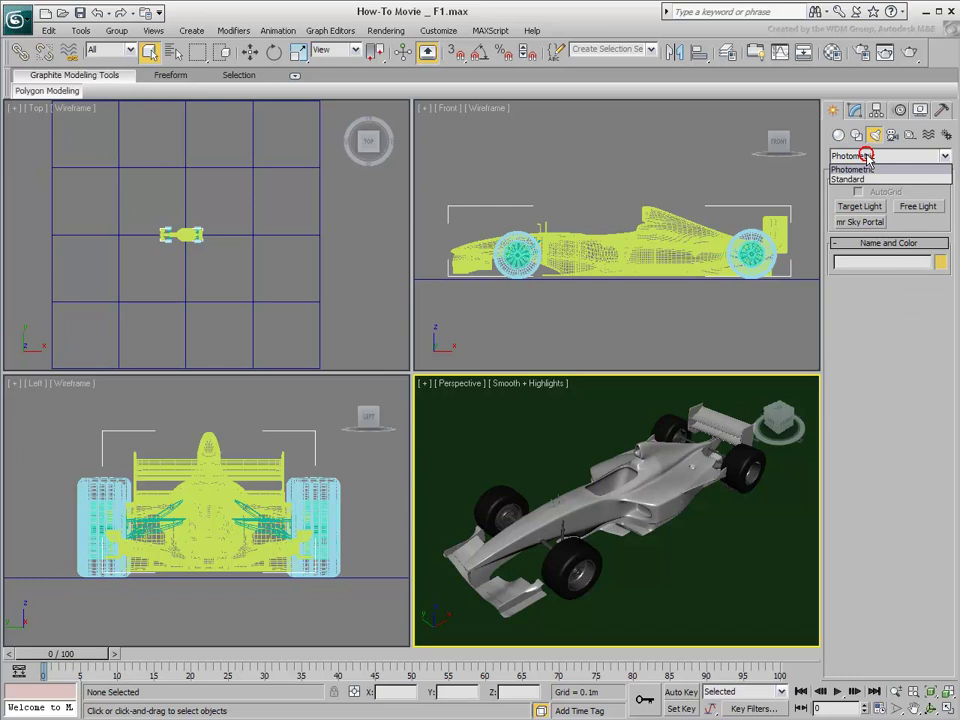
click(848, 179)
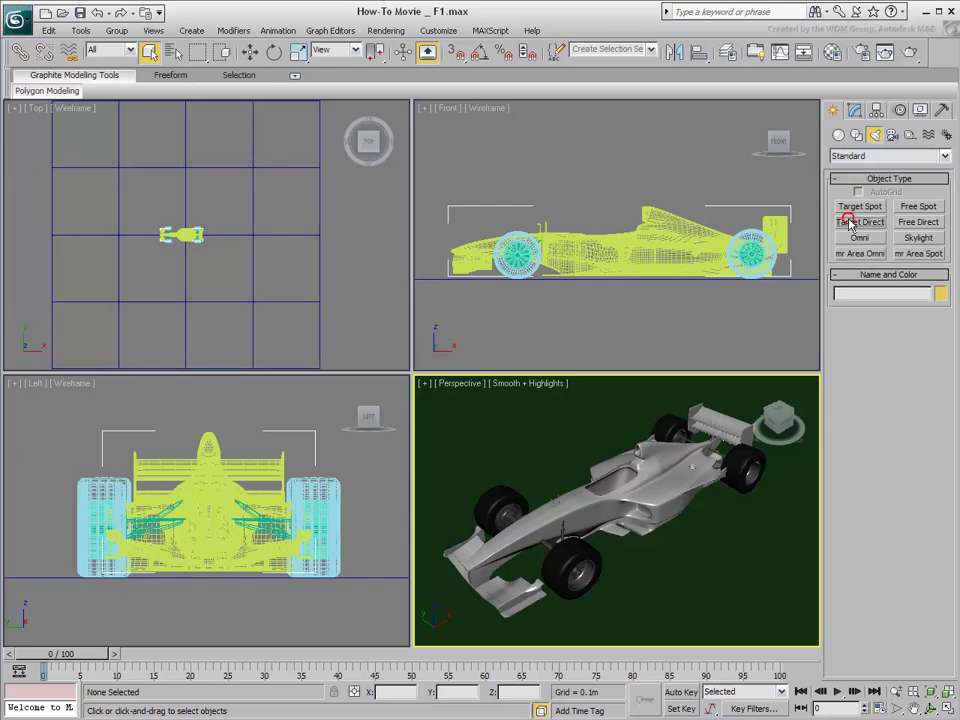
click(848, 221)
scroll(626, 227, down, 5)
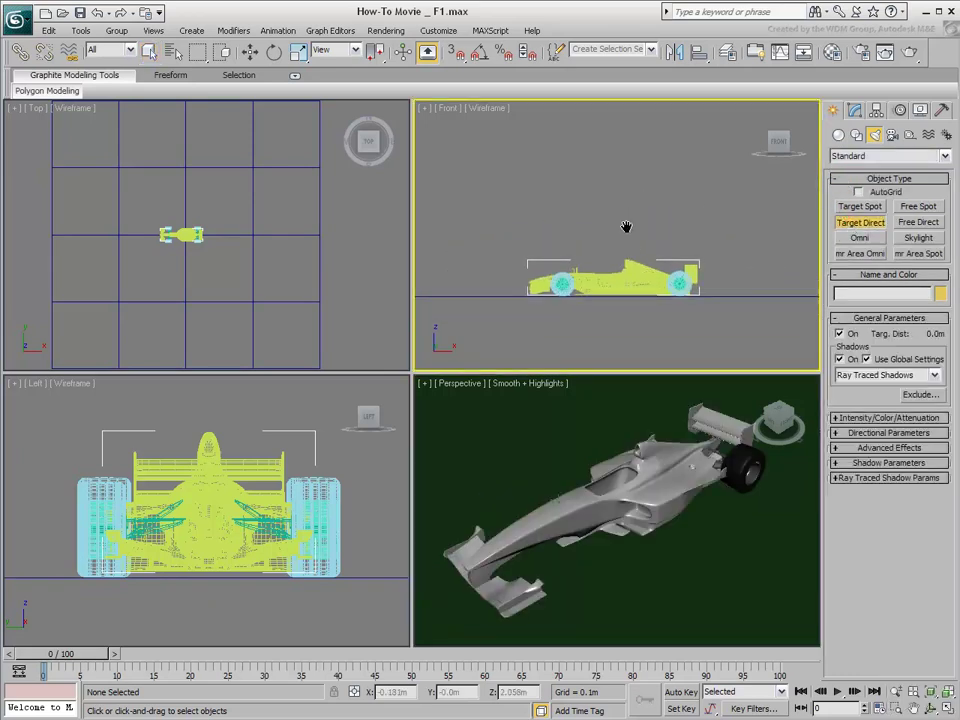
middle_drag(626, 227, 601, 250)
drag(575, 297, 483, 137)
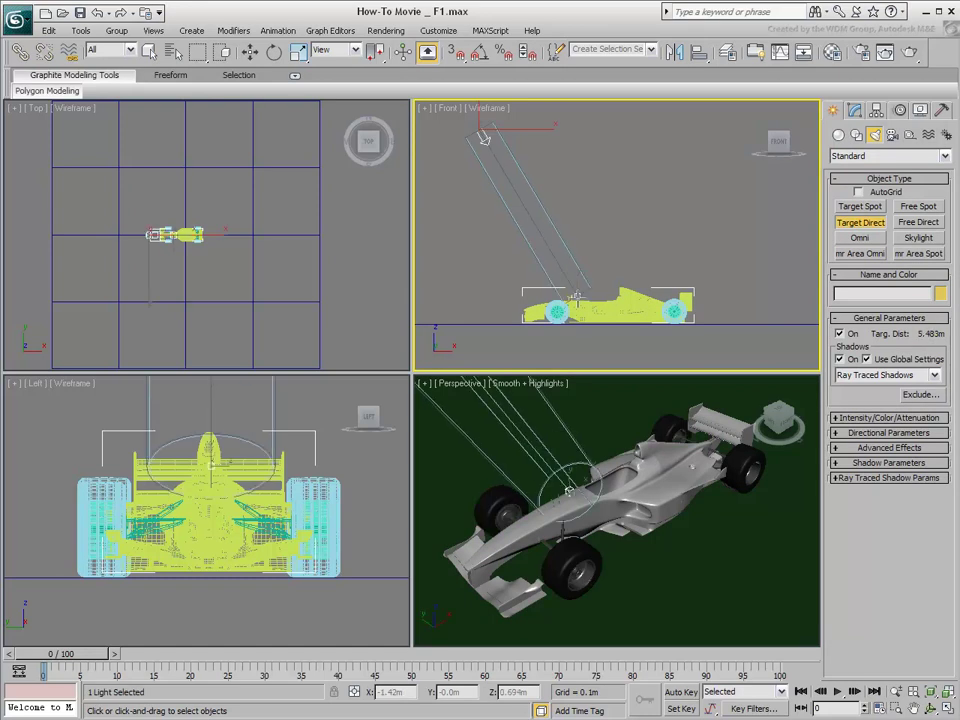
- Move Direct01 up-left of the car in the Top view
right_click(118, 215)
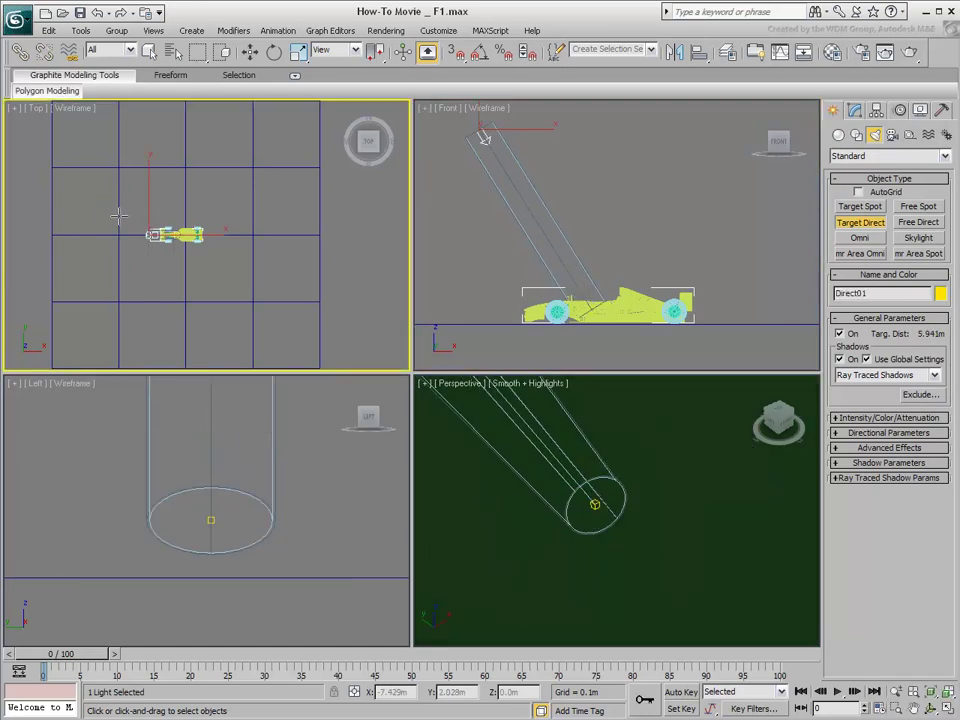
right_click(155, 220)
click(170, 243)
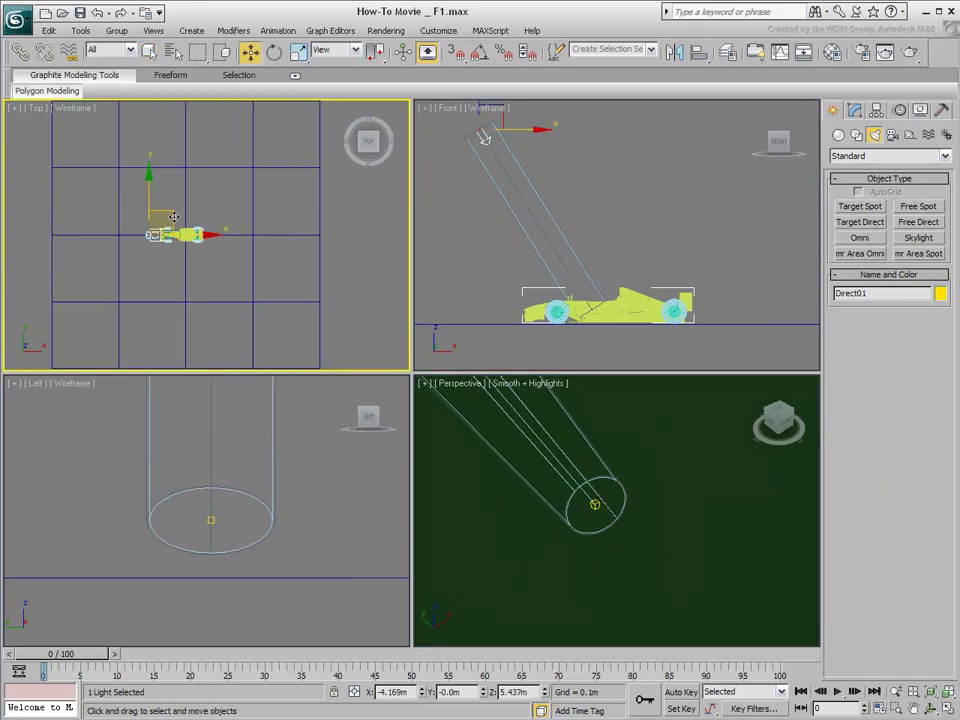
drag(172, 214, 162, 157)
- Set the Direct01 light multiplier to 1.5
click(855, 111)
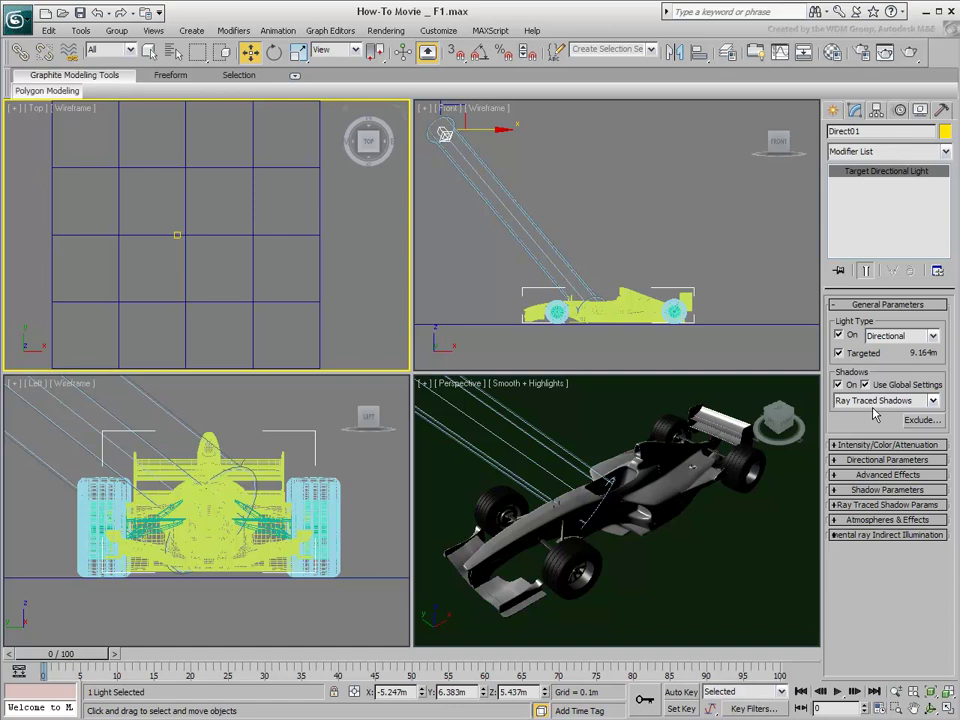
click(873, 445)
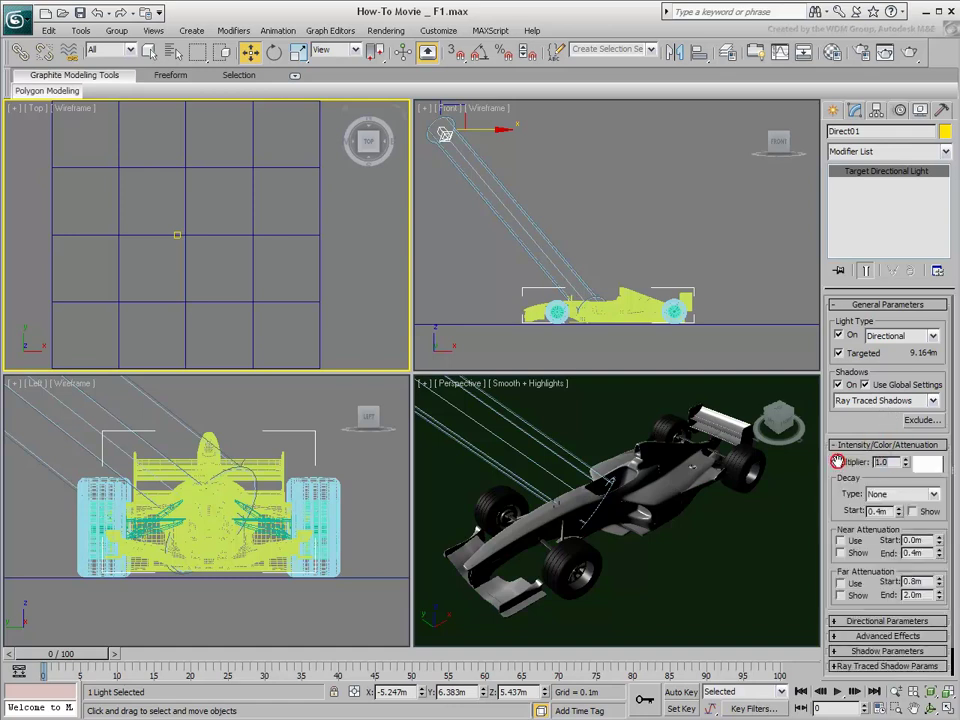
double_click(884, 461)
text(1.5)
key(Return)
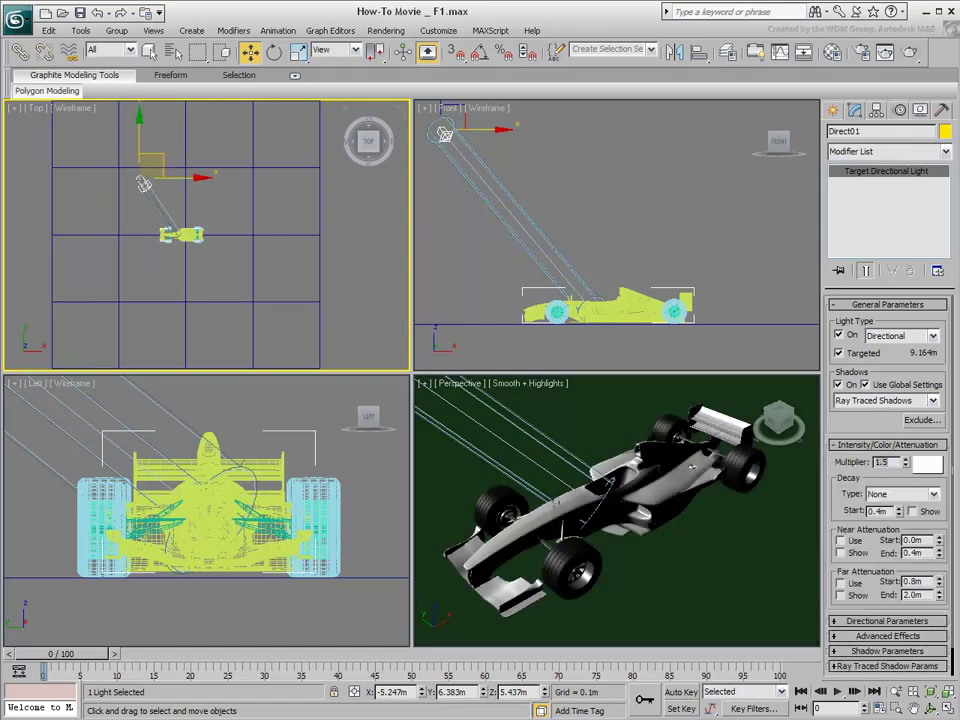
- Enable Overshoot, widen hotspot/falloff to about 3.4m/3.6m, and render the Perspective view
click(887, 621)
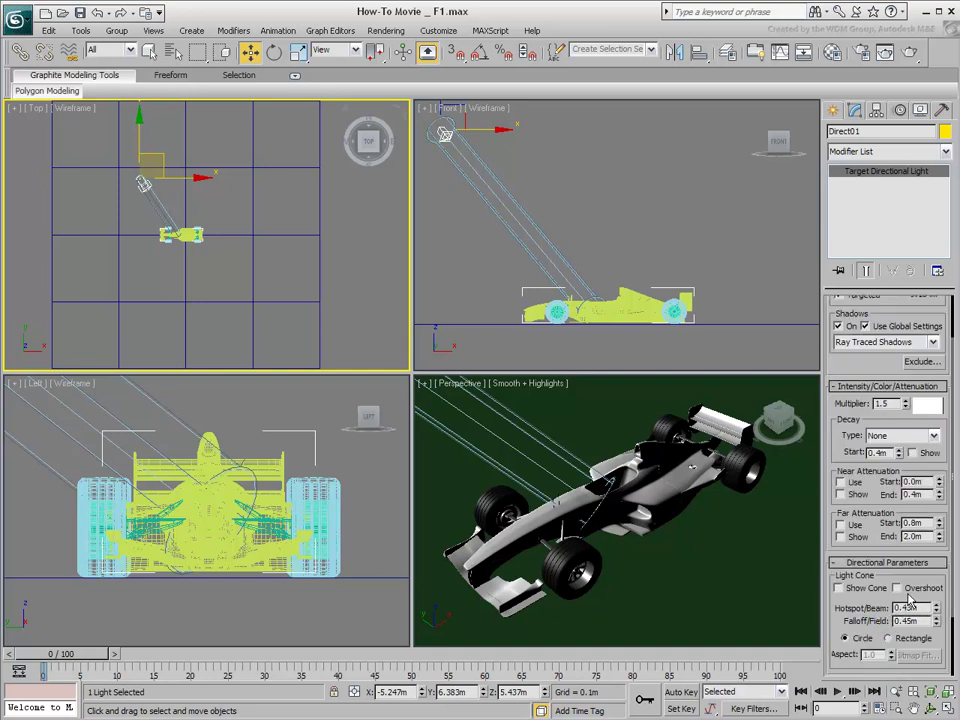
click(897, 588)
click(937, 617)
drag(937, 617, 937, 540)
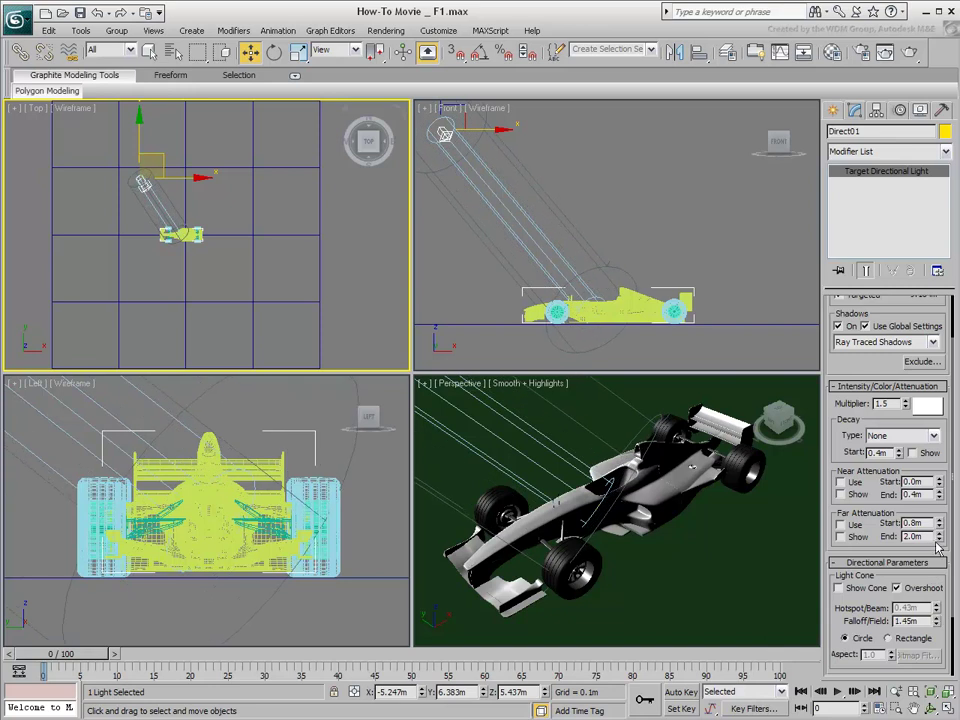
click(898, 589)
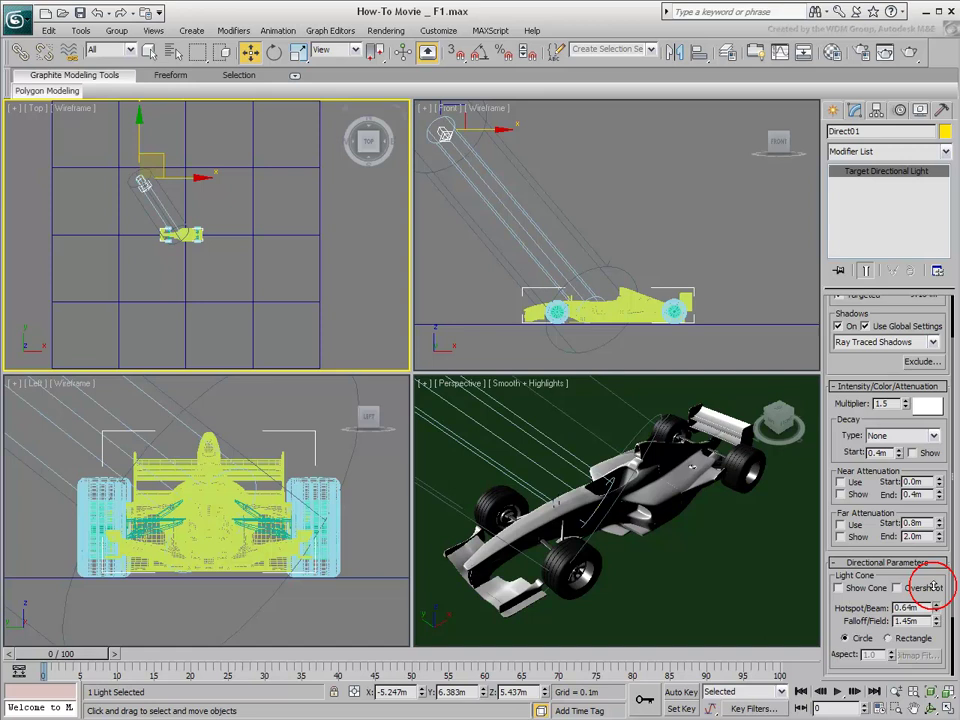
drag(937, 607, 933, 382)
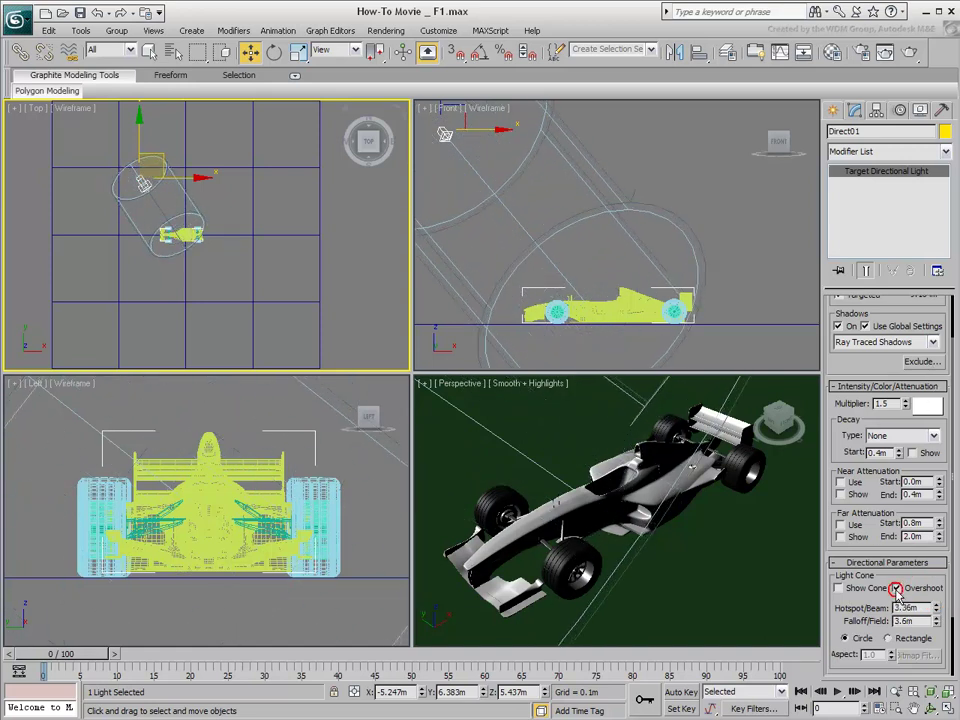
click(896, 588)
right_click(752, 538)
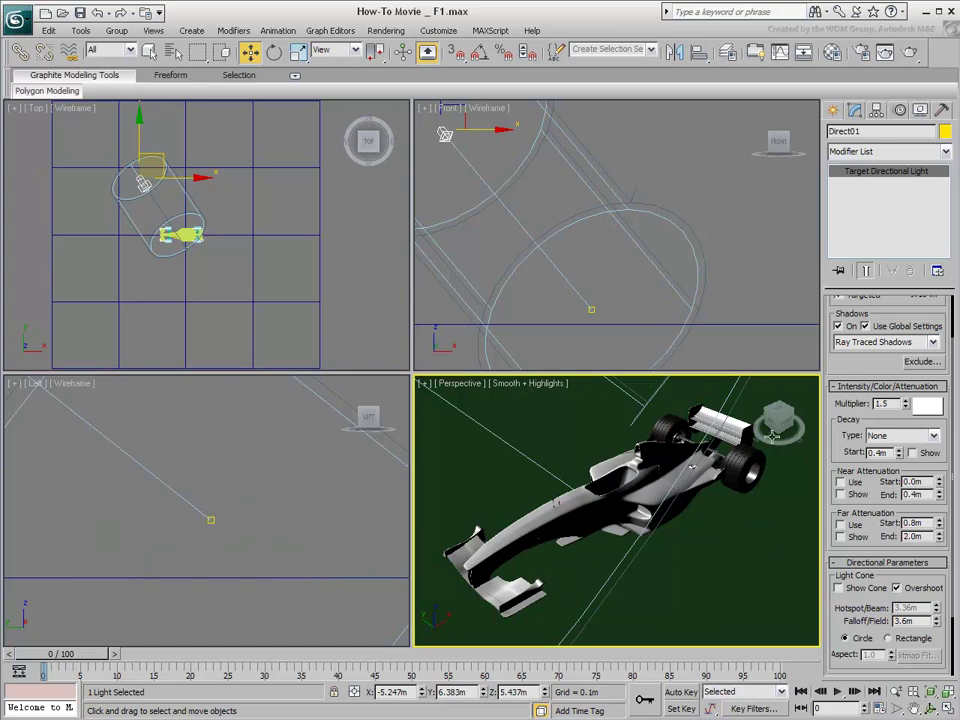
click(908, 52)
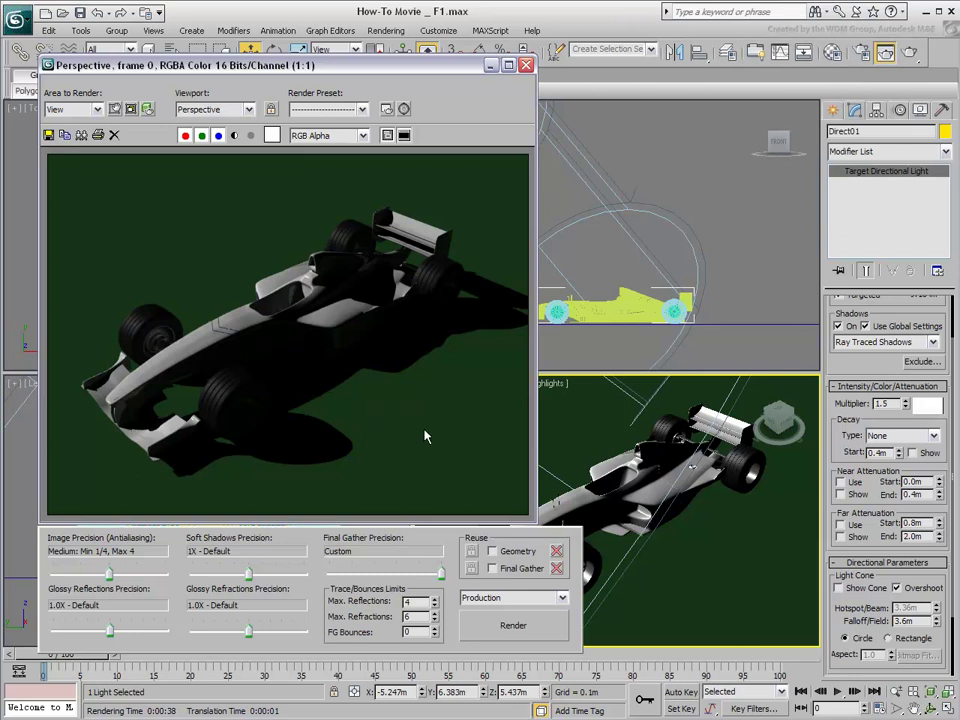
- Add a Skylight, Sky01, in Top view and render Perspective for soft, even lighting
click(528, 67)
click(832, 109)
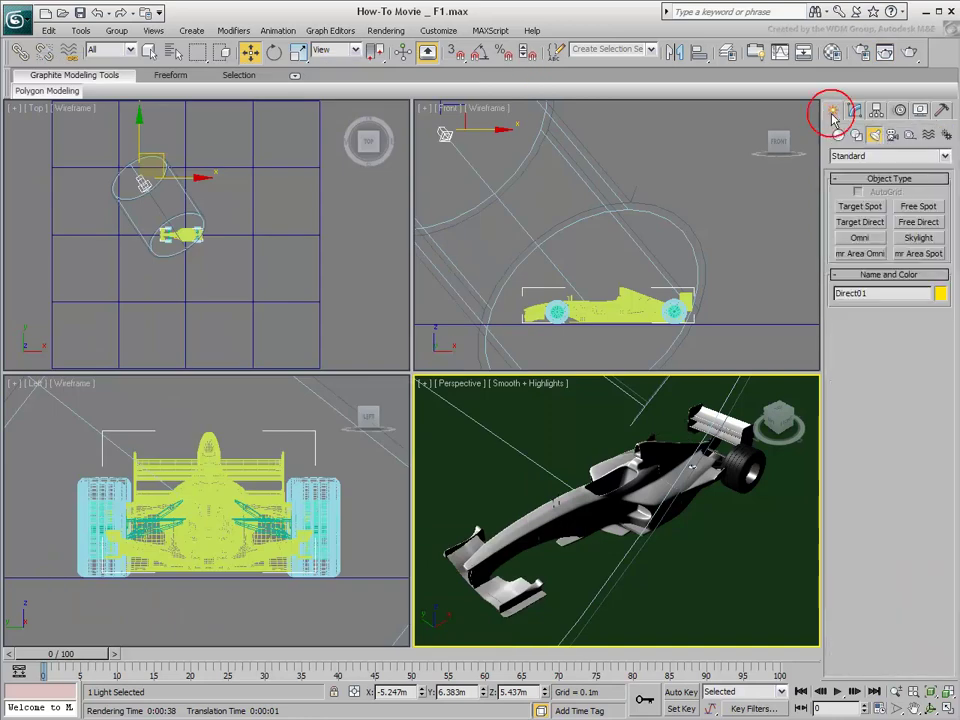
click(918, 238)
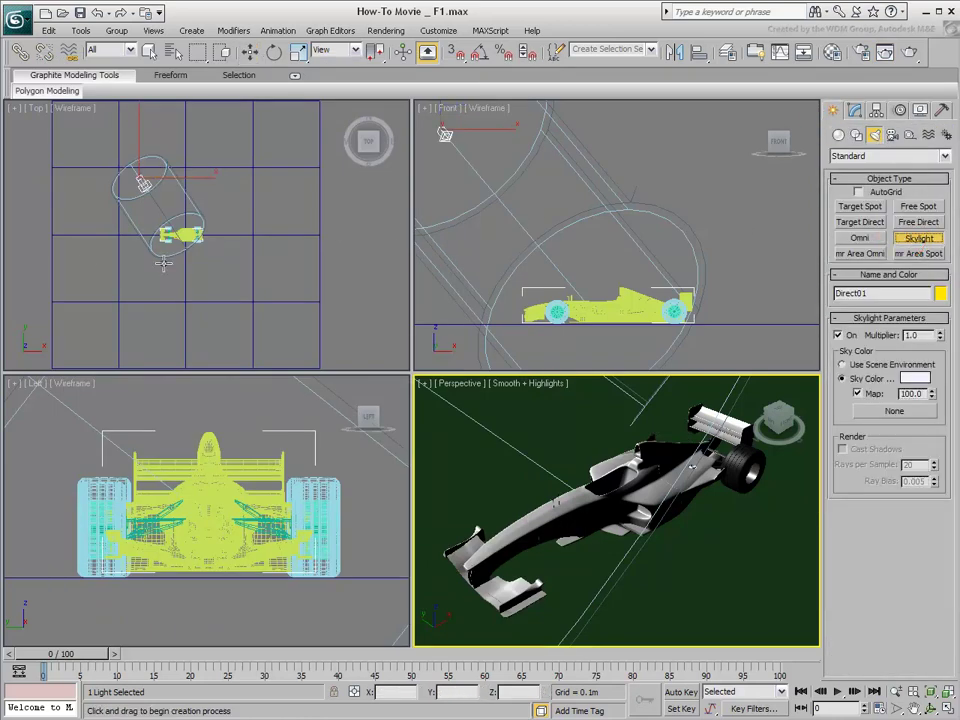
click(82, 264)
click(677, 454)
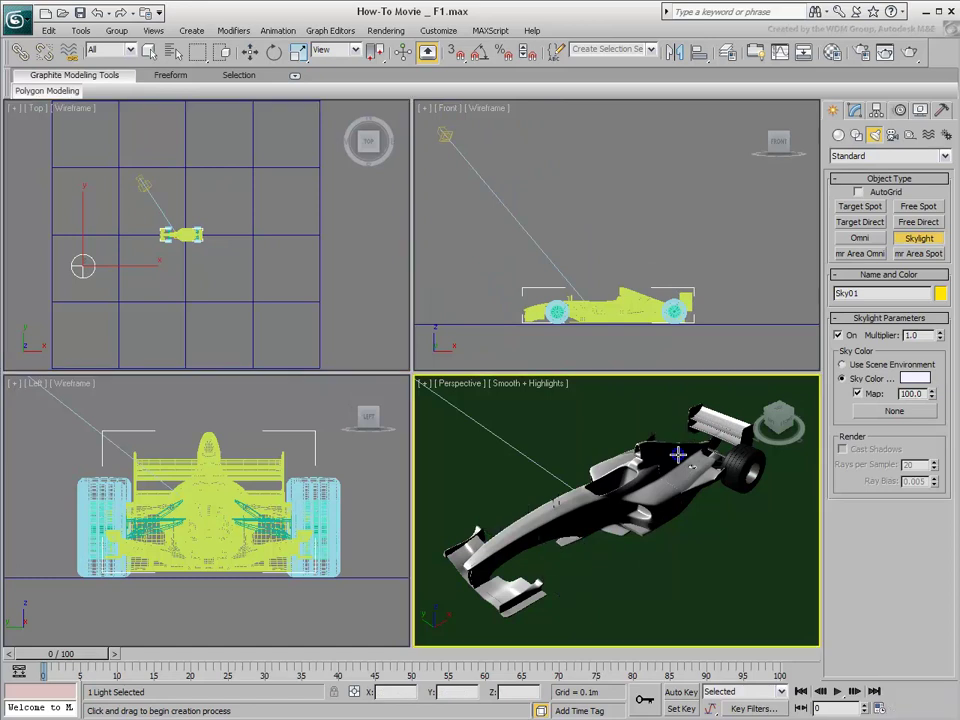
click(908, 52)
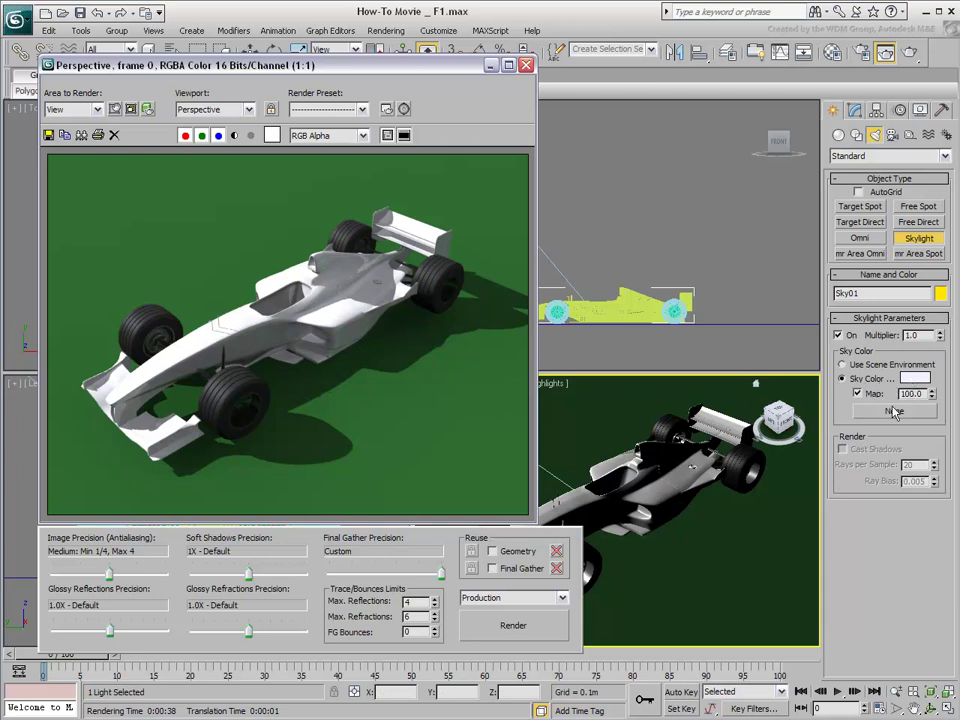
- Load SpheronVR_hdri_01_PREVIEW.JPG as a Bitmap sky map for the skylight
click(886, 414)
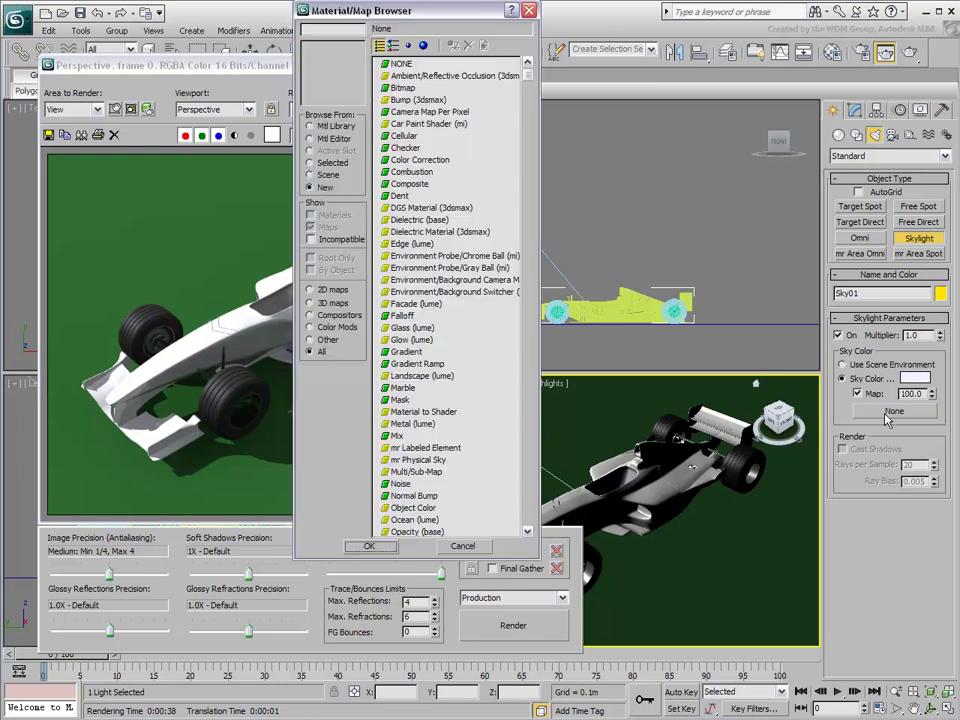
click(887, 416)
double_click(403, 88)
click(88, 81)
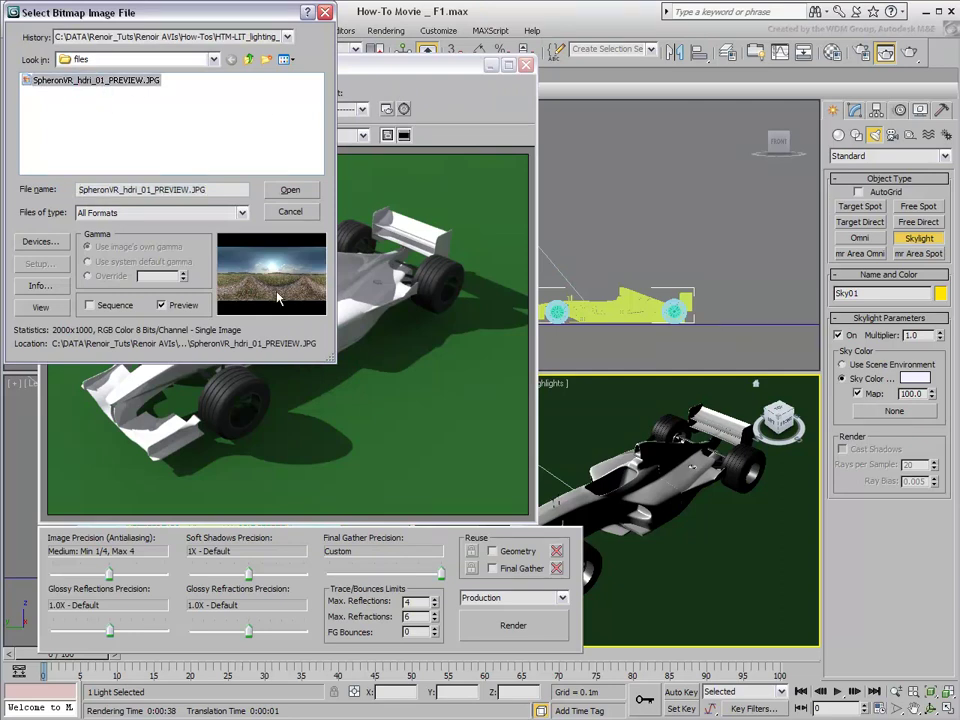
click(284, 189)
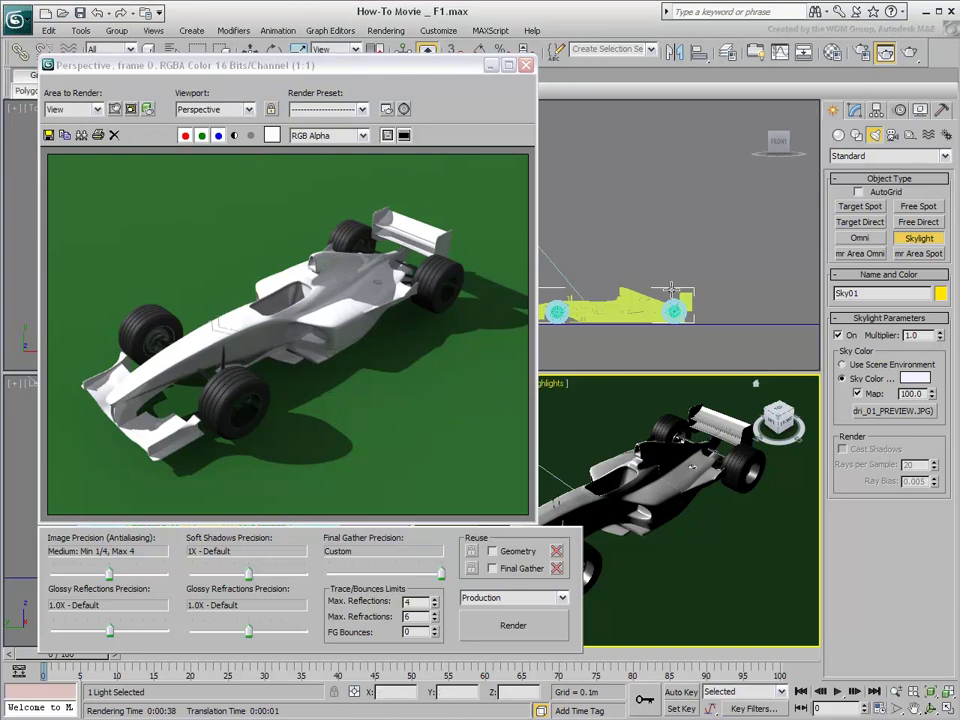
- Instance the sky map into a Material Editor slot and set Spherical Environment mapping
click(832, 55)
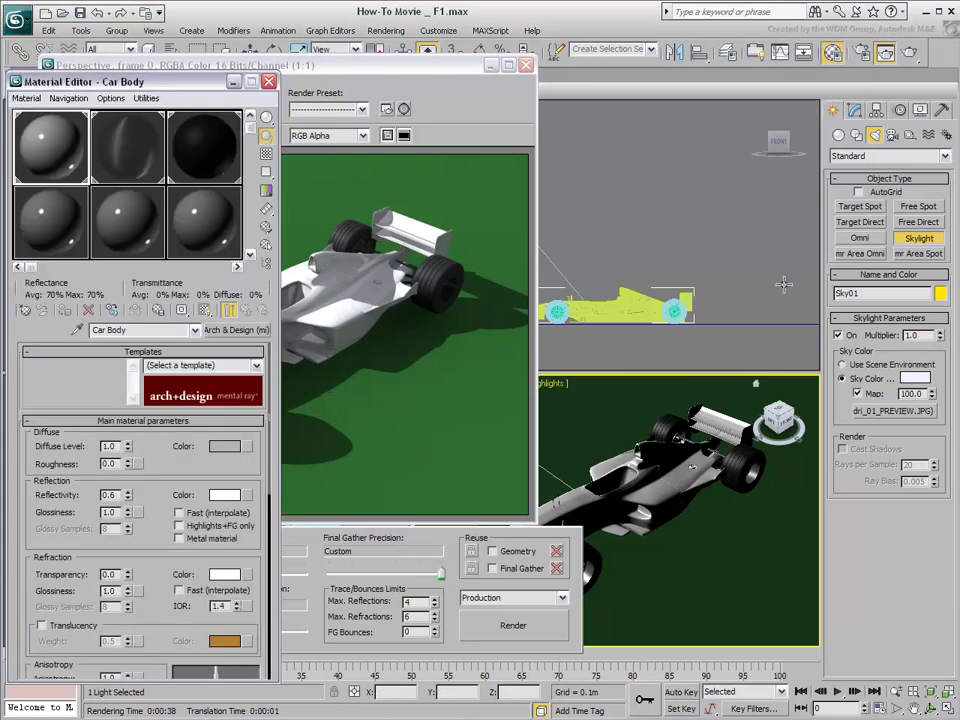
drag(868, 418, 45, 224)
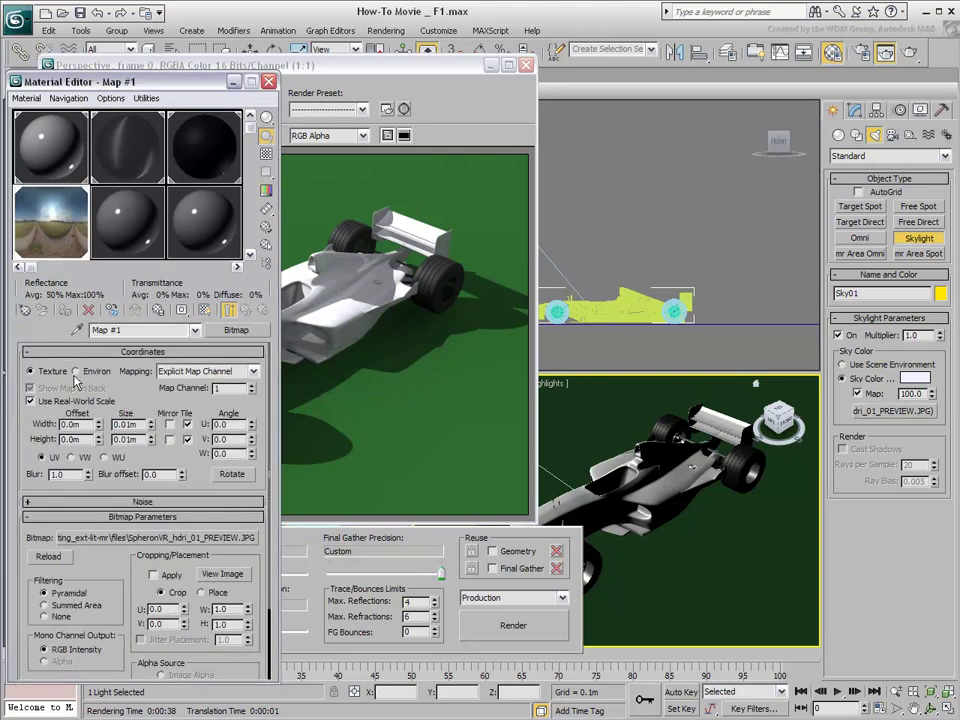
click(76, 371)
click(252, 371)
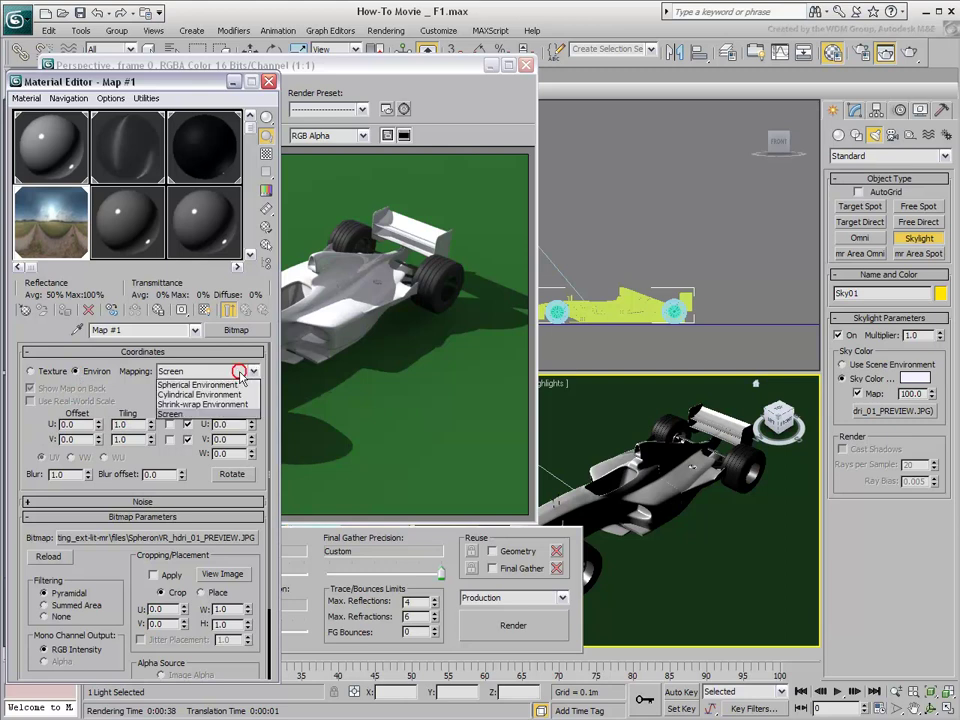
click(177, 386)
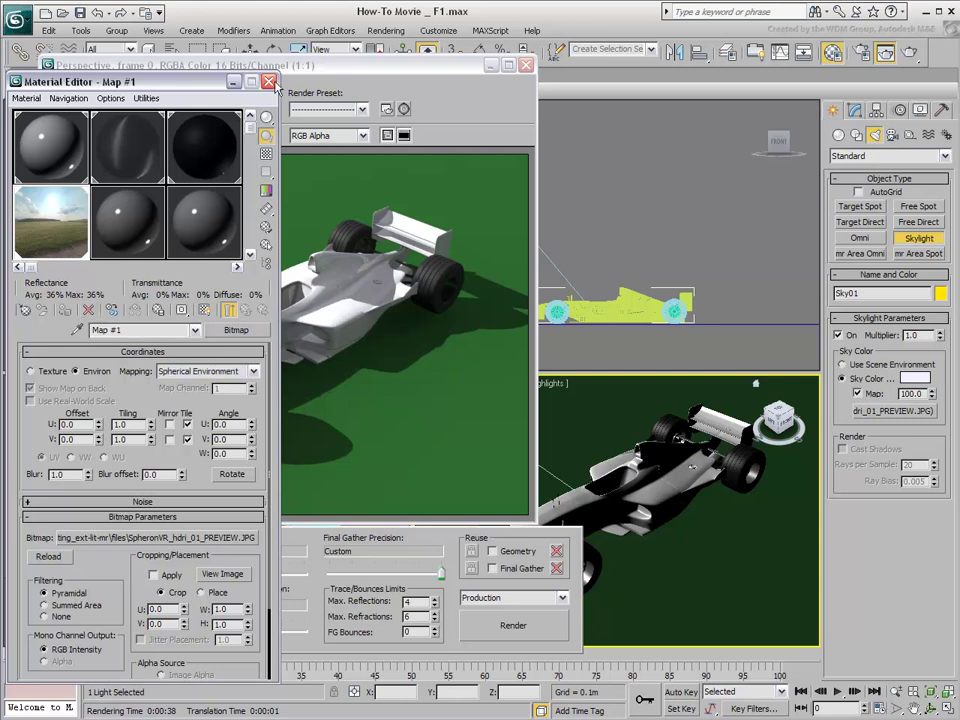
click(202, 62)
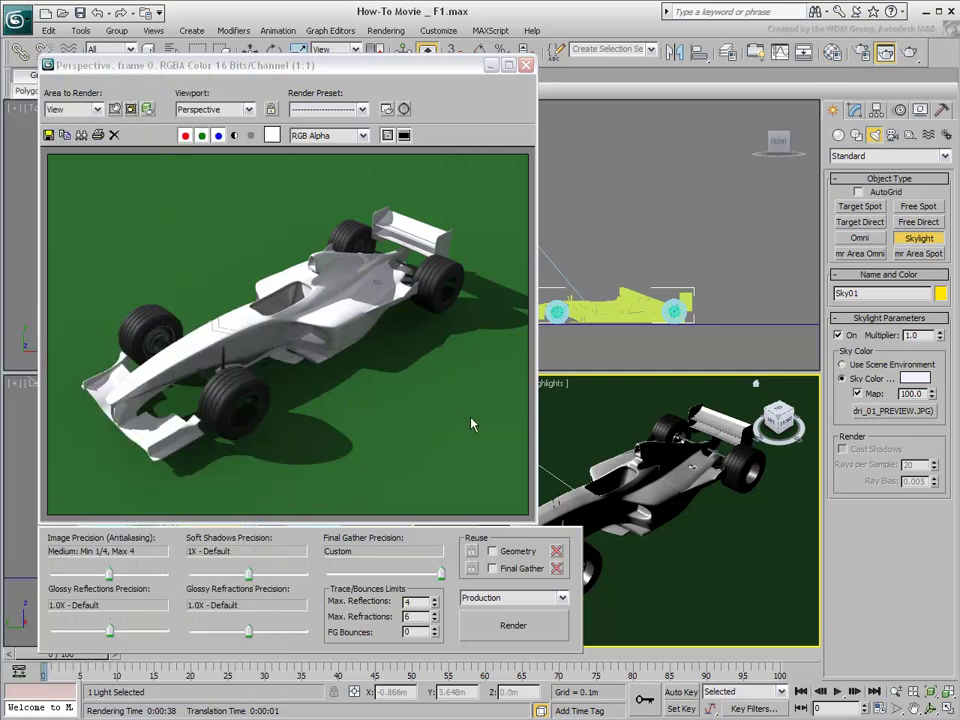
- Render with the HDRI sky map, close the frame, and undo the existing skylight
click(543, 626)
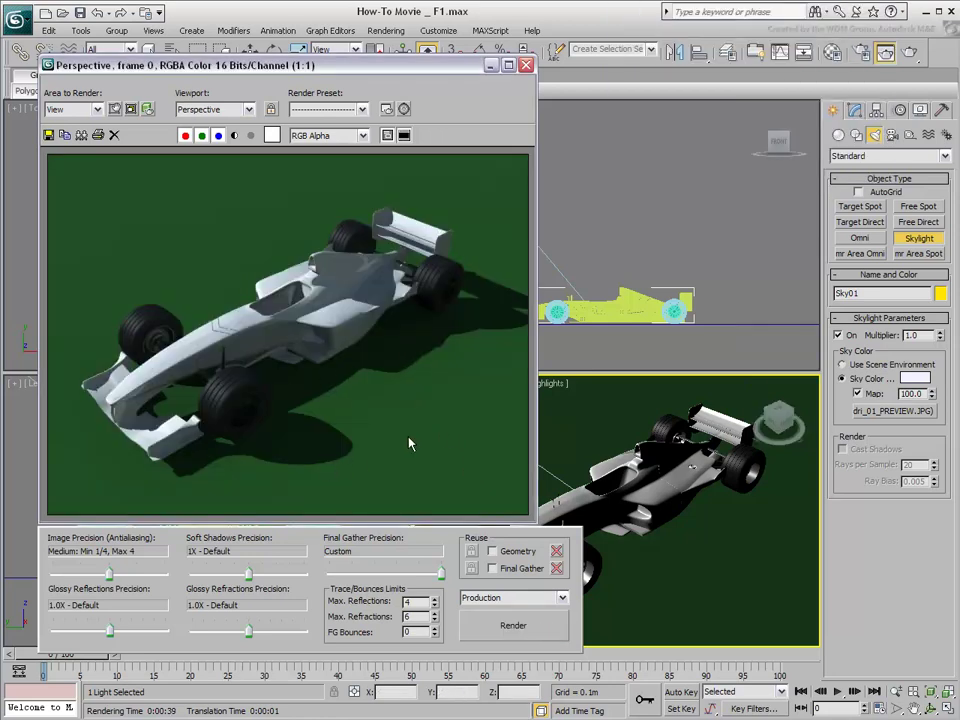
click(526, 66)
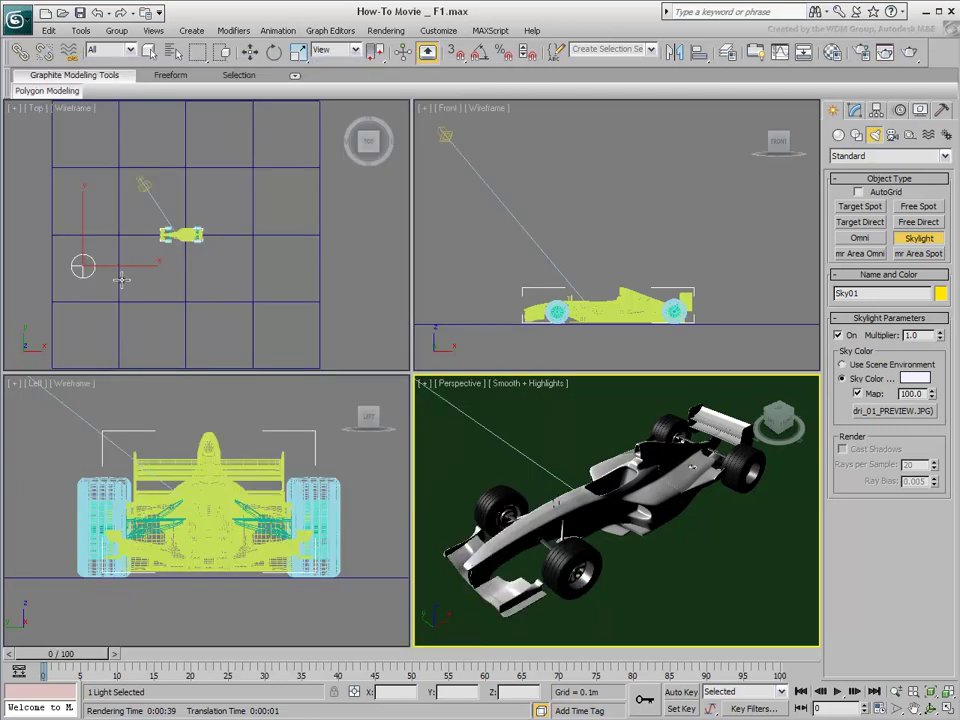
key(ctrl+z)
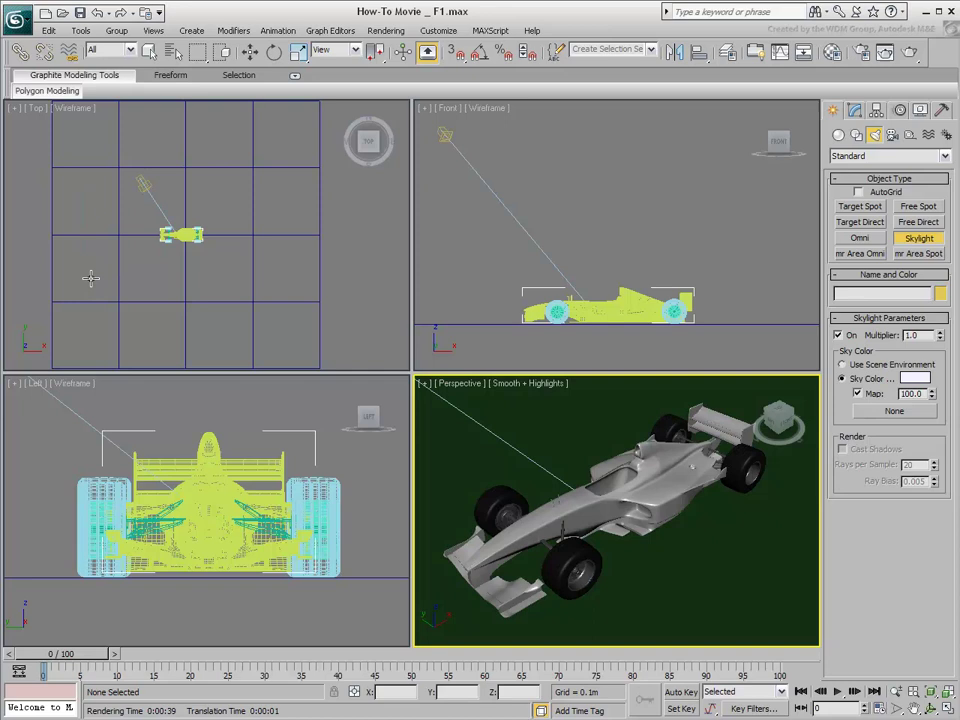
- Place a test Skylight in the Top view, then select and delete it
right_click(143, 184)
click(142, 184)
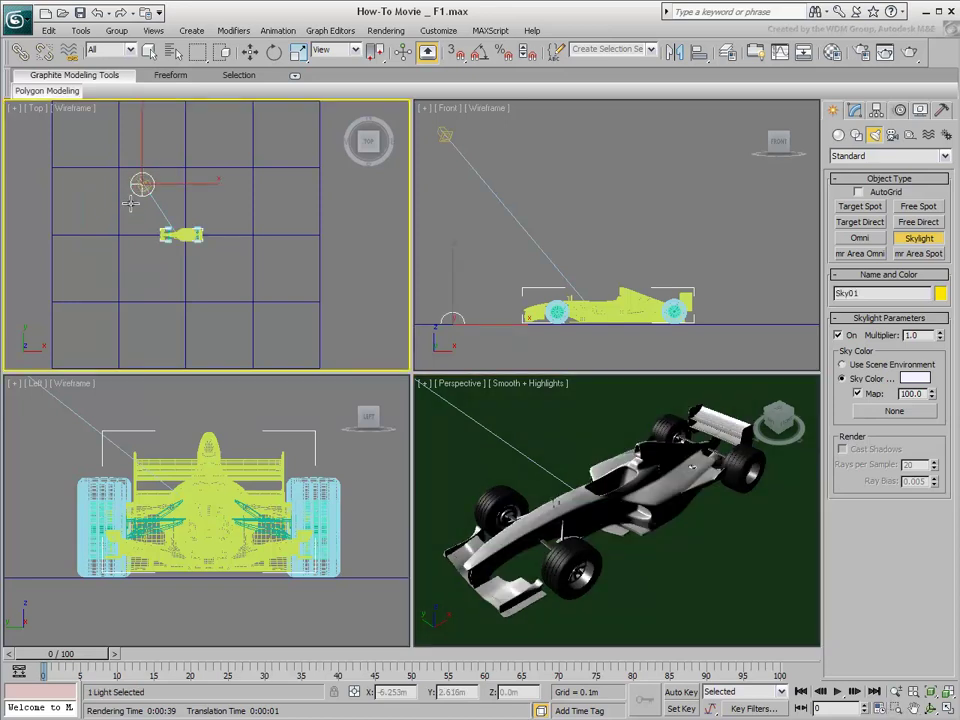
right_click(140, 186)
click(140, 186)
key(Delete)
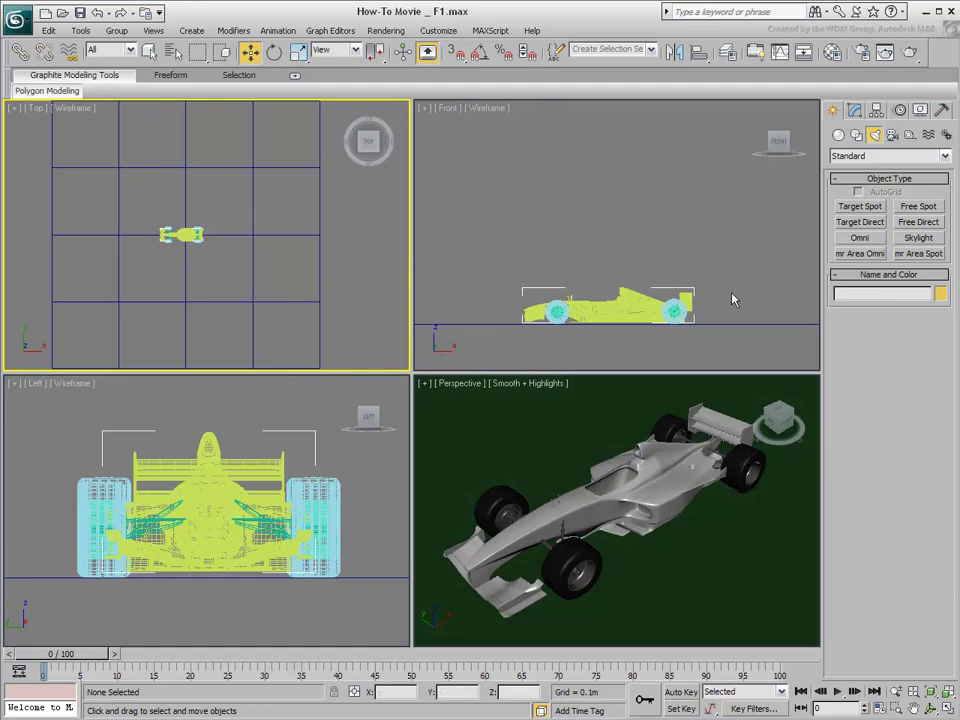
- Create a Daylight system in the Top view, accepting photographic exposure control and the mr Physical Sky map
click(946, 134)
click(914, 223)
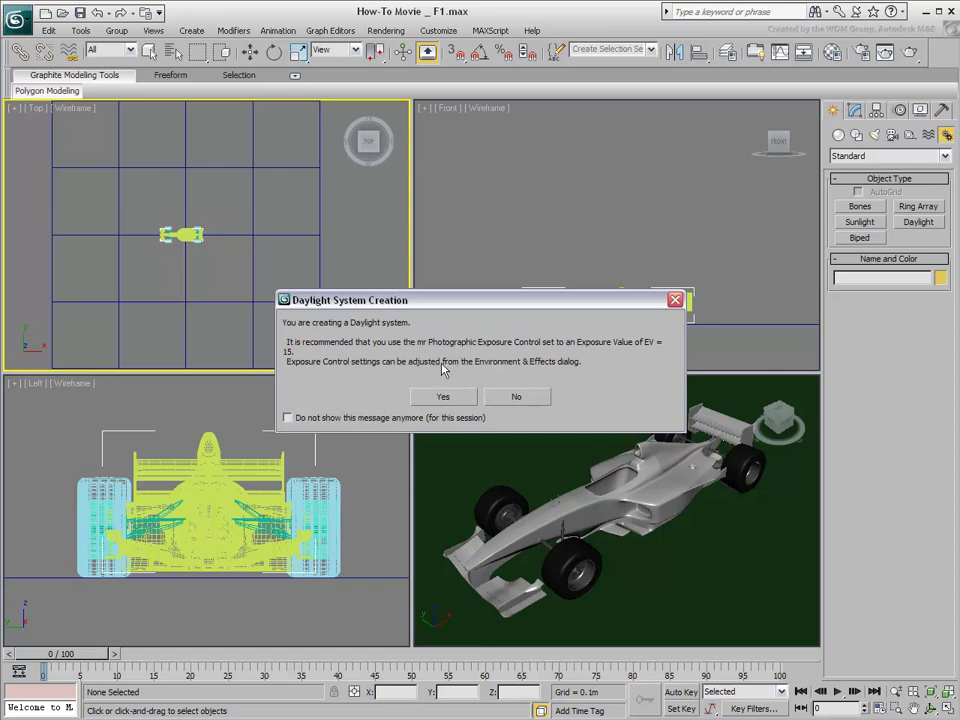
click(456, 399)
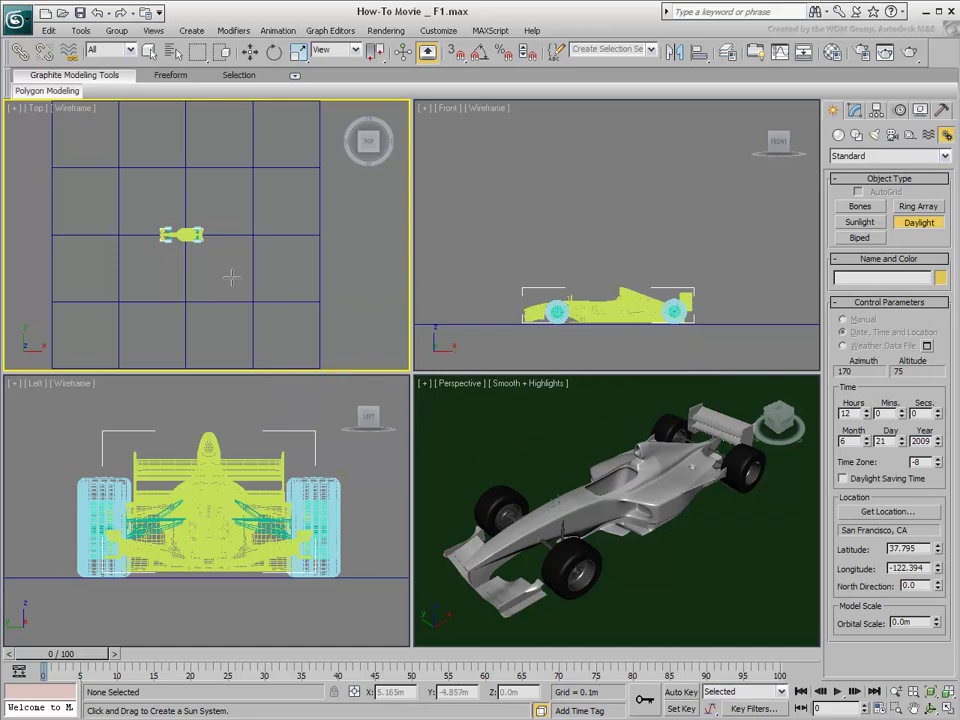
click(104, 205)
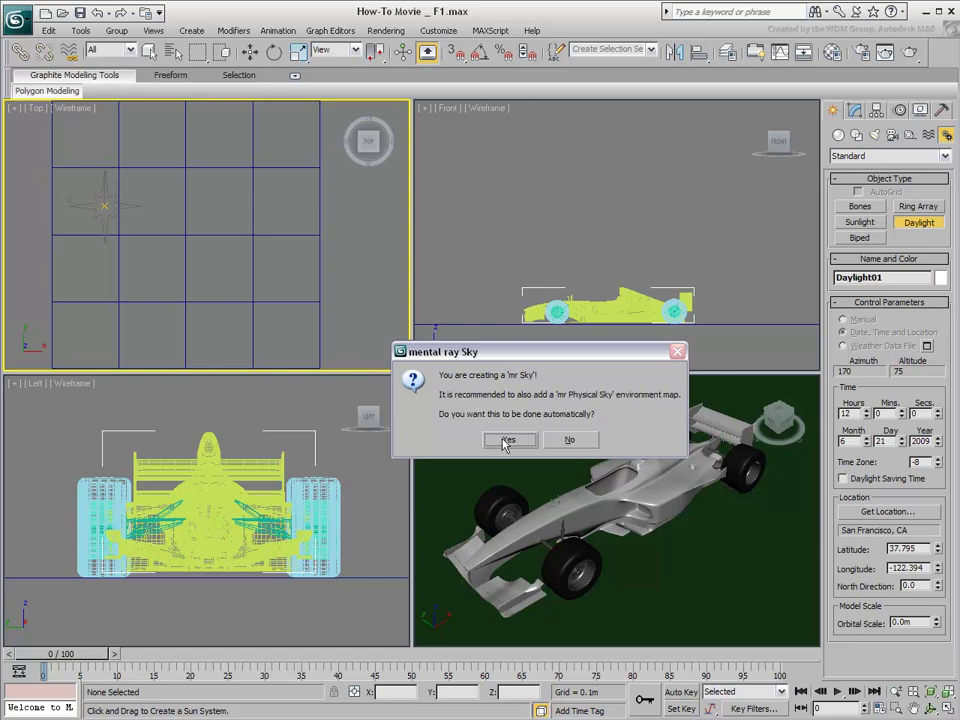
click(507, 440)
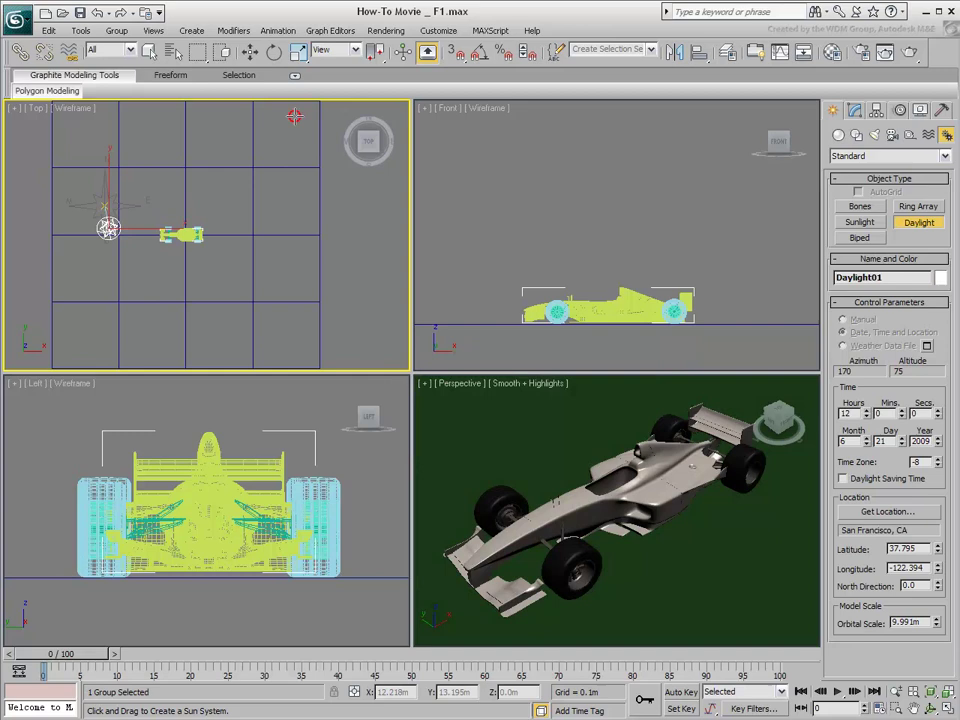
click(221, 88)
- Set the daylight time to 9:00 and the North Direction to 227.0
click(542, 242)
scroll(559, 257, down, 3)
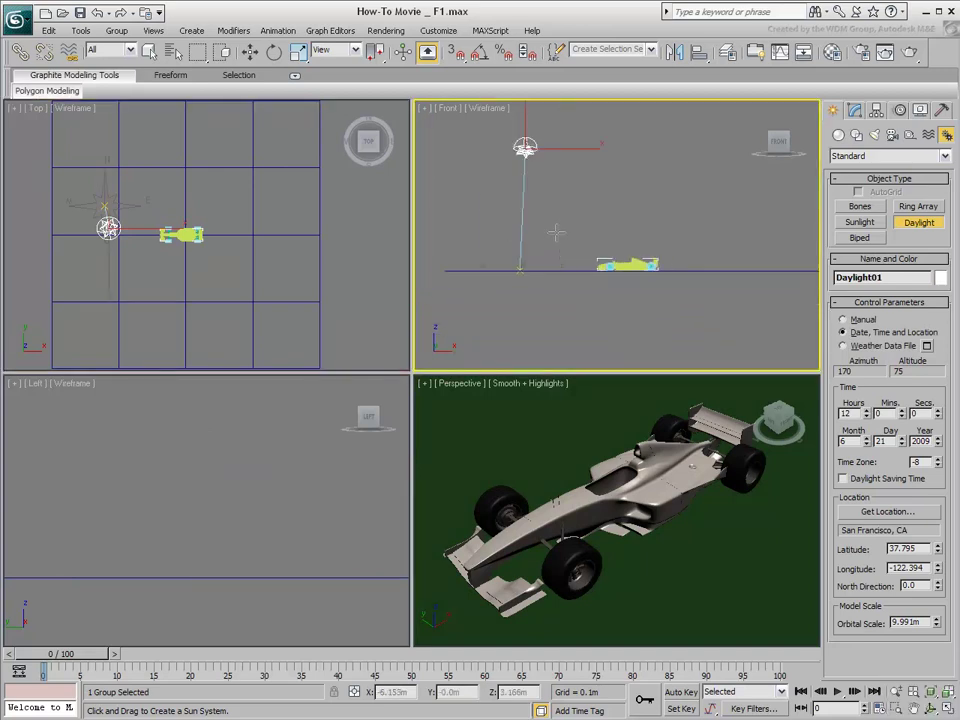
middle_drag(557, 279, 557, 334)
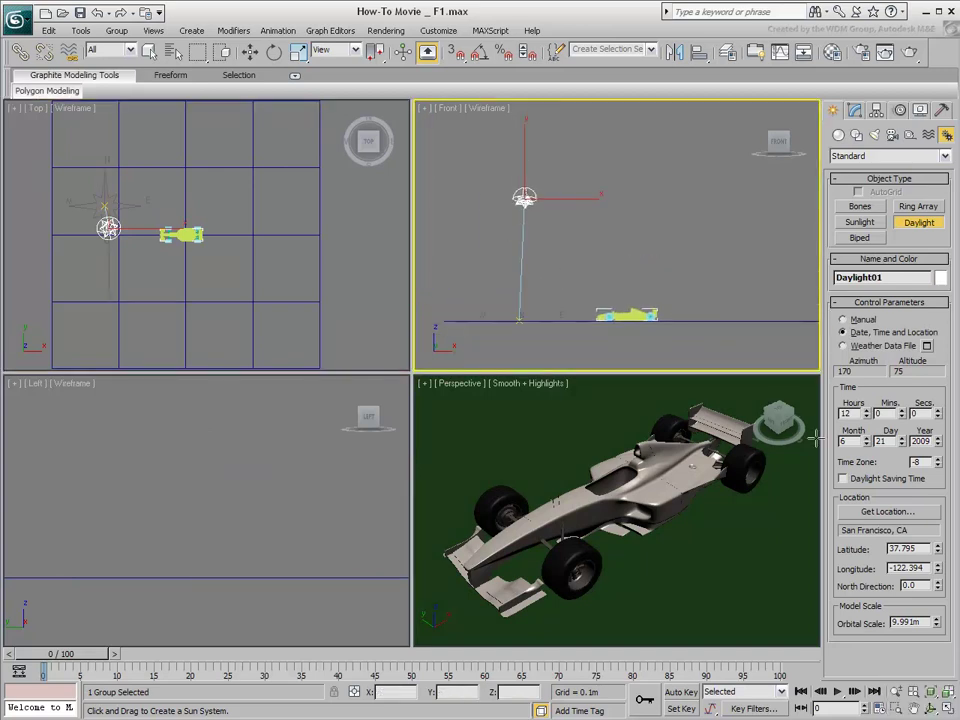
click(866, 417)
click(866, 417)
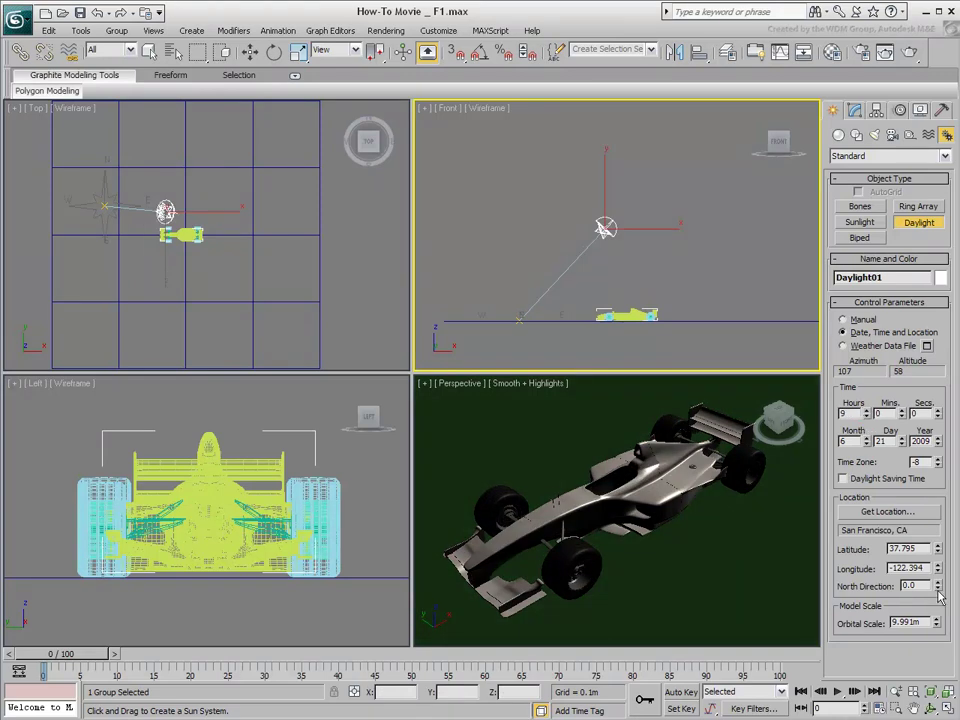
drag(937, 584, 905, 413)
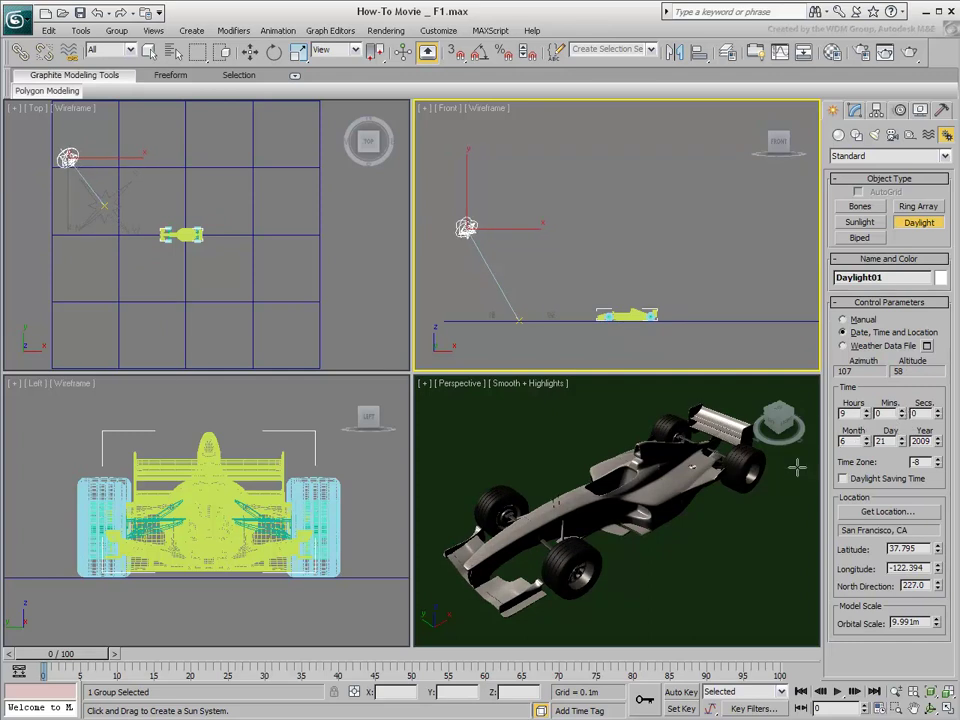
- Render the Perspective view to see the car lit by Daylight01
click(855, 111)
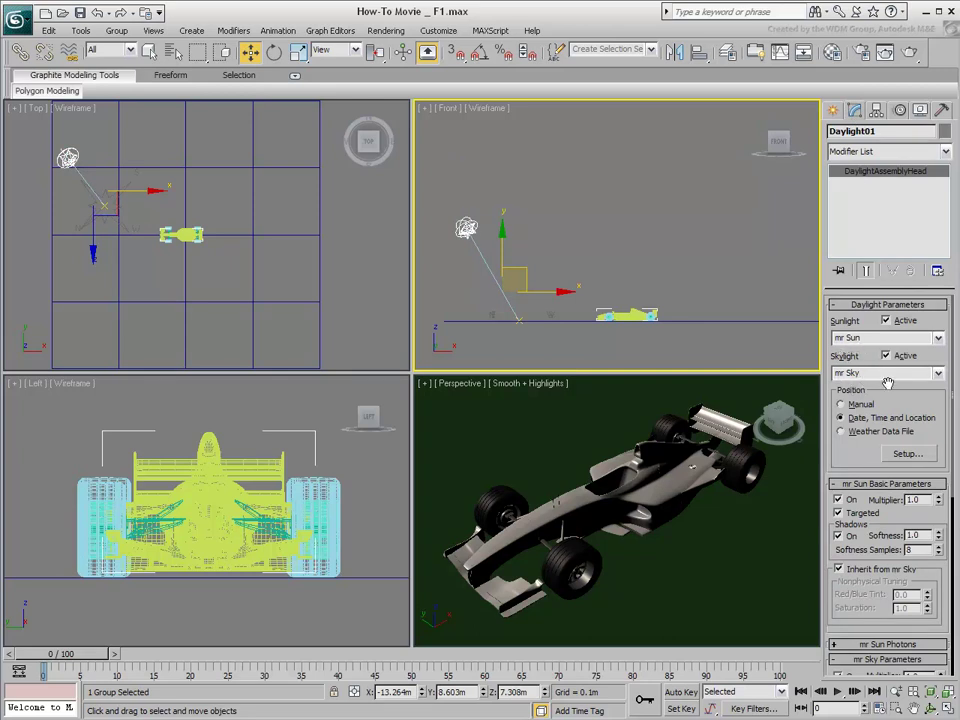
right_click(703, 530)
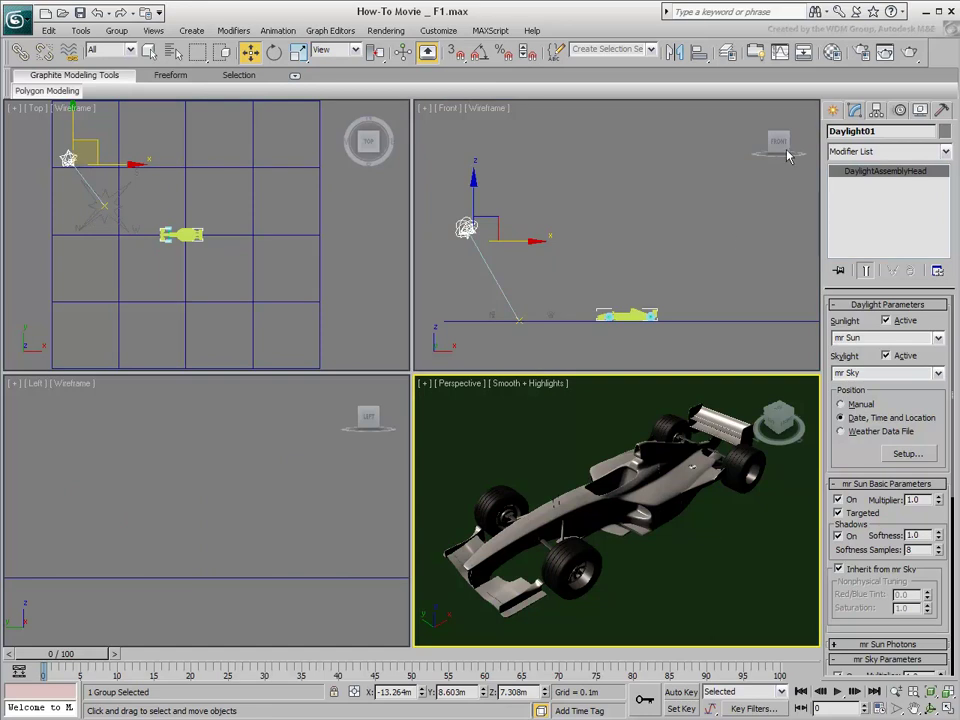
click(909, 52)
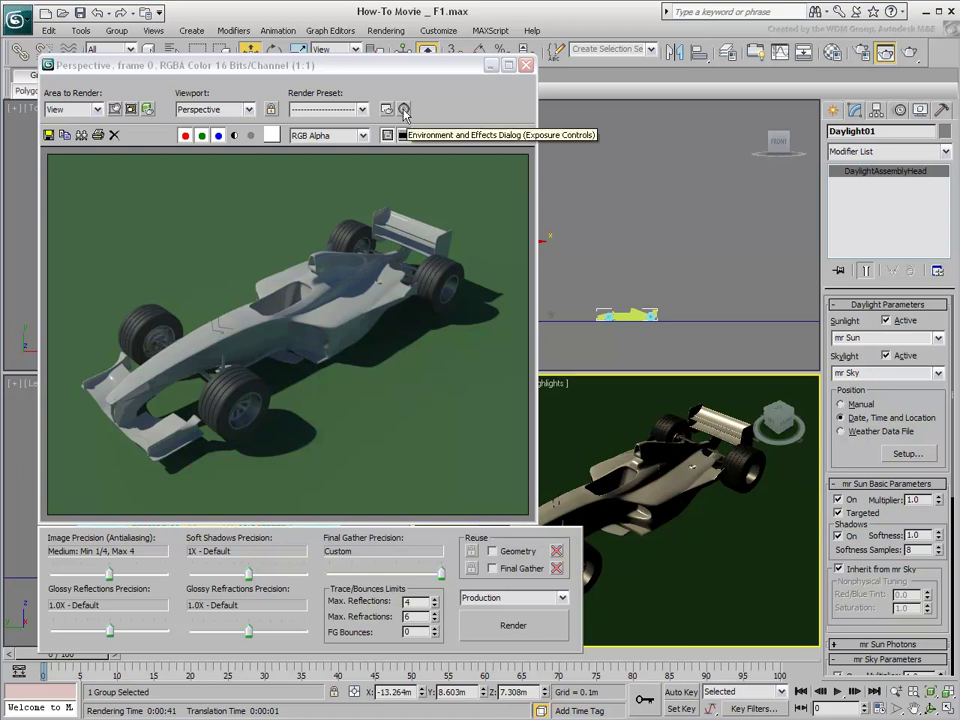
- Render an exposure preview and set the Exposure Value to 14.0
click(403, 109)
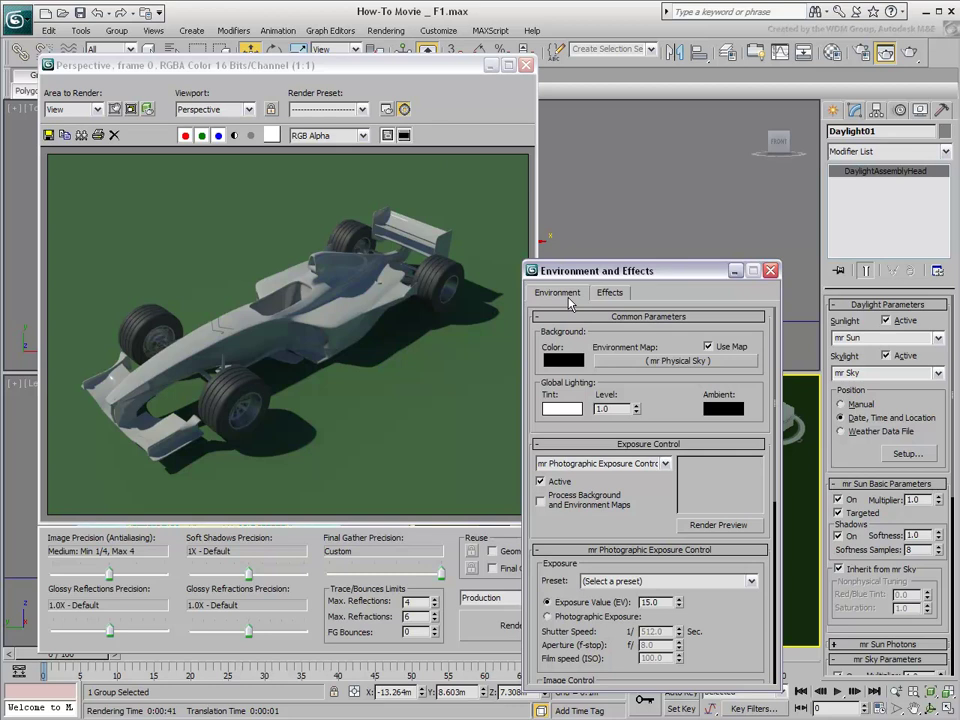
click(720, 525)
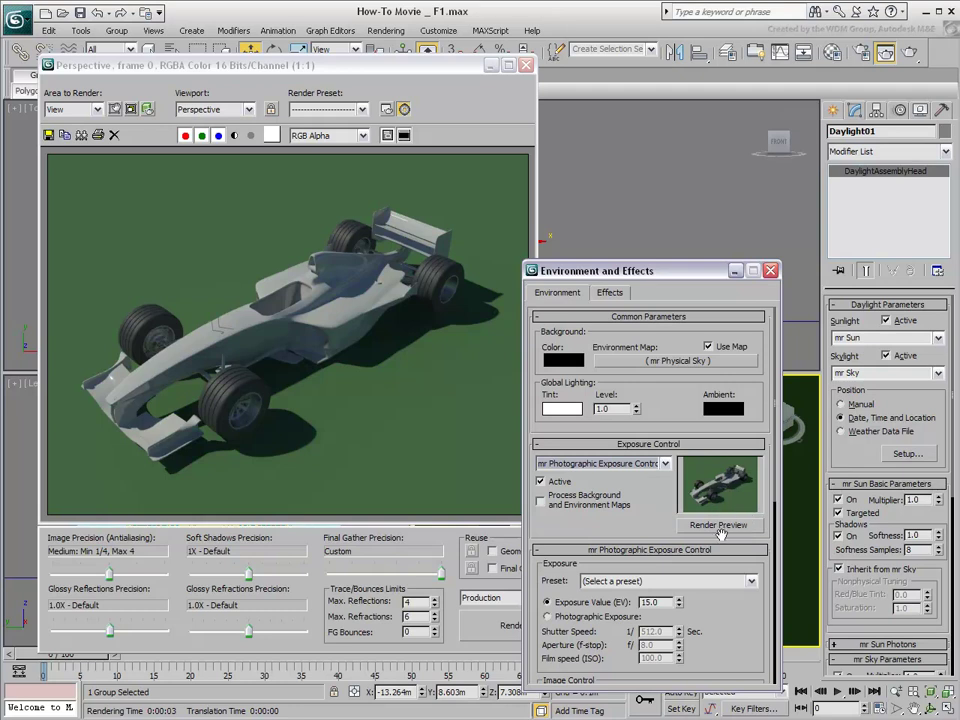
click(679, 606)
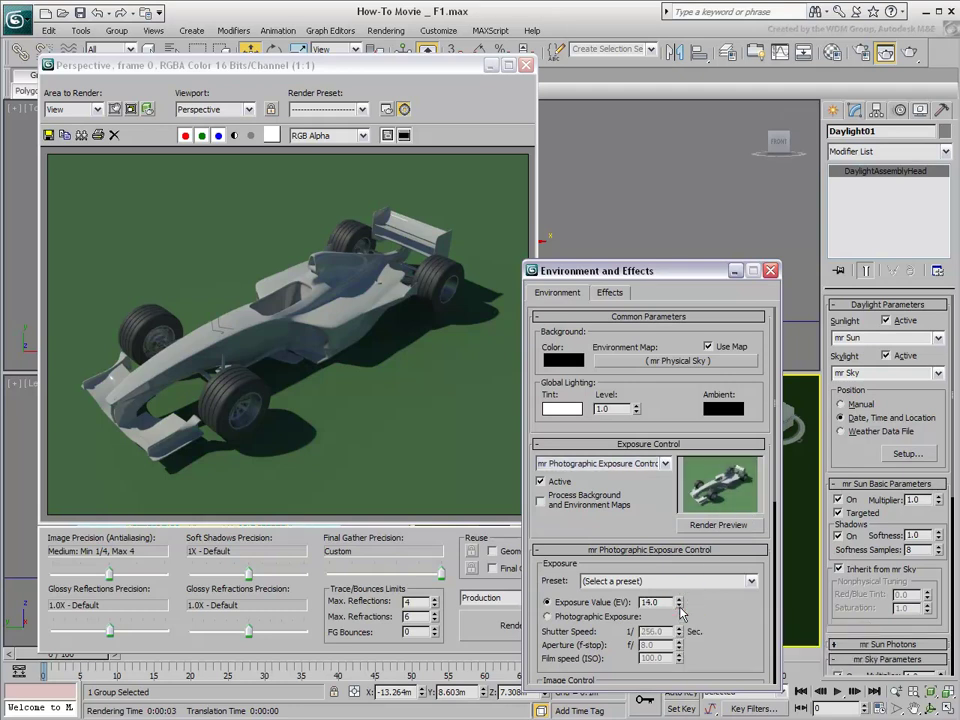
click(679, 606)
click(679, 601)
- Try Photographic Exposure, revert to Exposure Value 14.0, and re-render the car
click(547, 617)
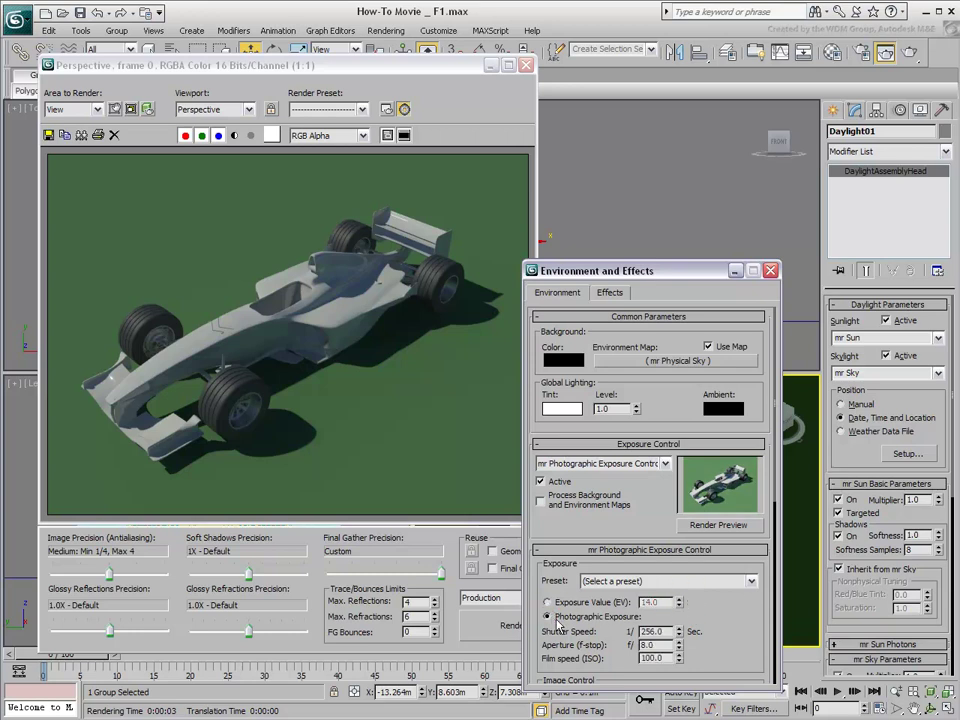
mouse_move(679, 632)
mouse_down()
mouse_move(673, 609)
mouse_move(677, 698)
mouse_move(681, 649)
mouse_up()
click(547, 602)
click(507, 622)
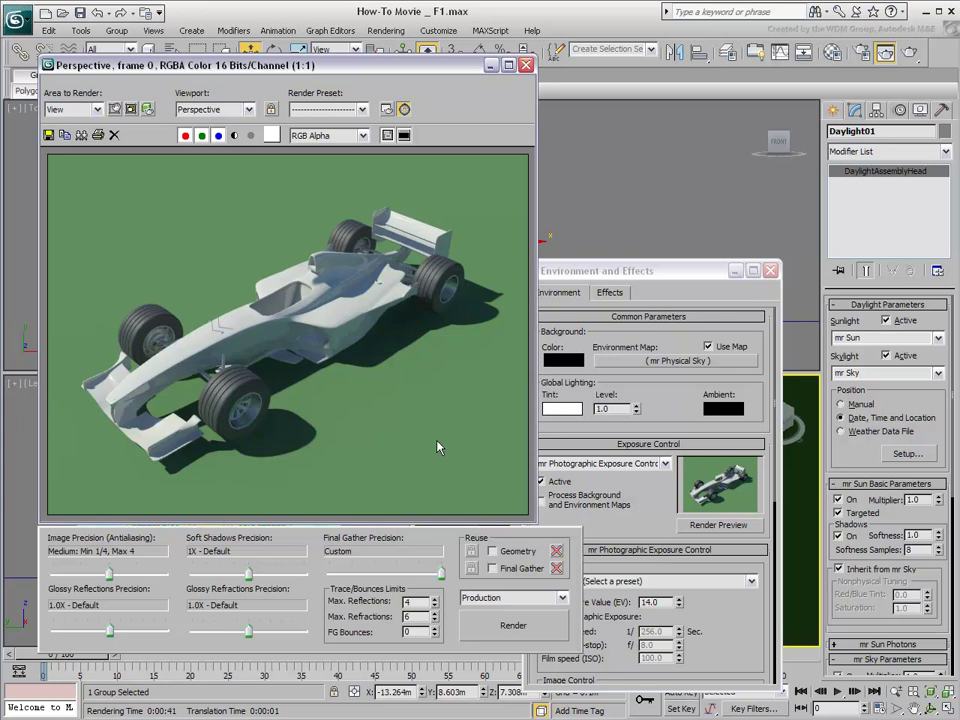
- Render the car from a low angle against blue sky, then set the daylight hour to 19
click(525, 66)
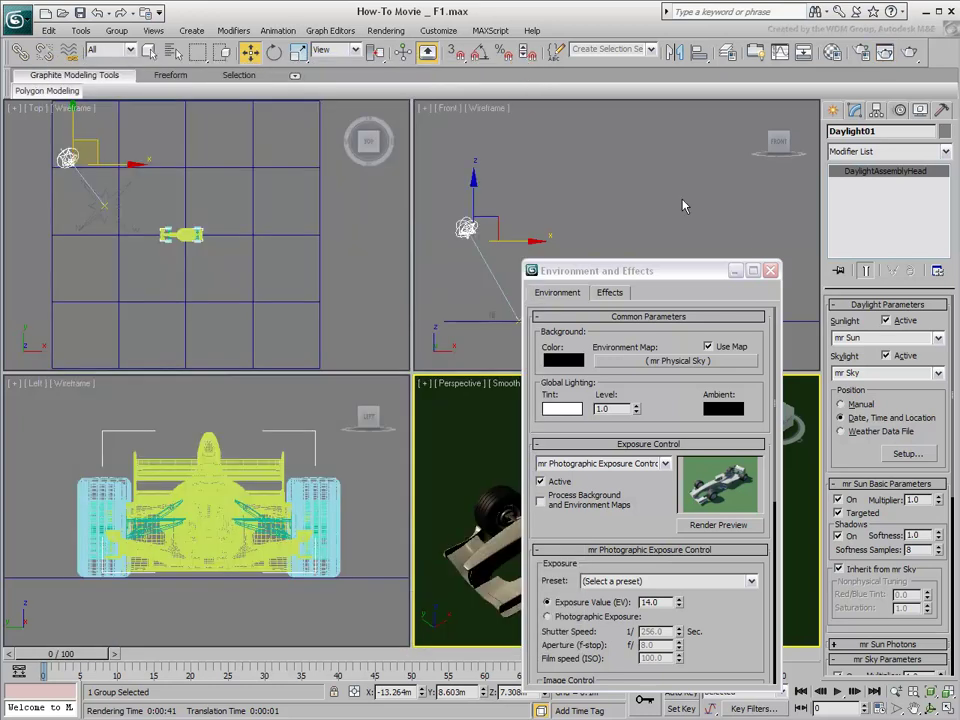
click(770, 270)
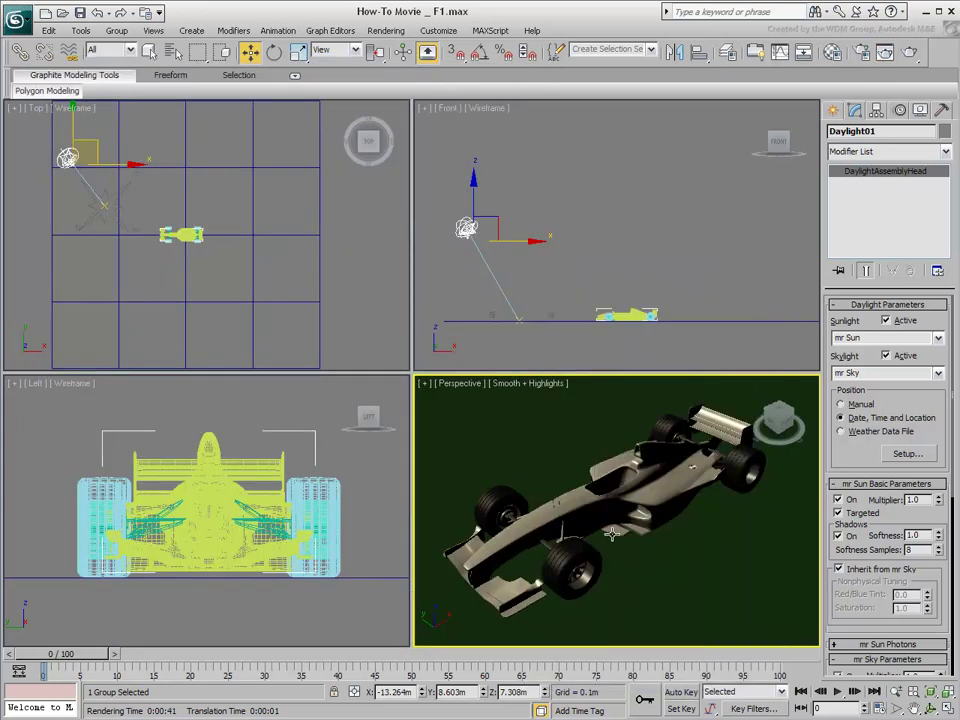
mouse_move(612, 535)
alt+middle_down()
mouse_move(606, 497)
mouse_move(624, 484)
mouse_move(608, 547)
alt+middle_up()
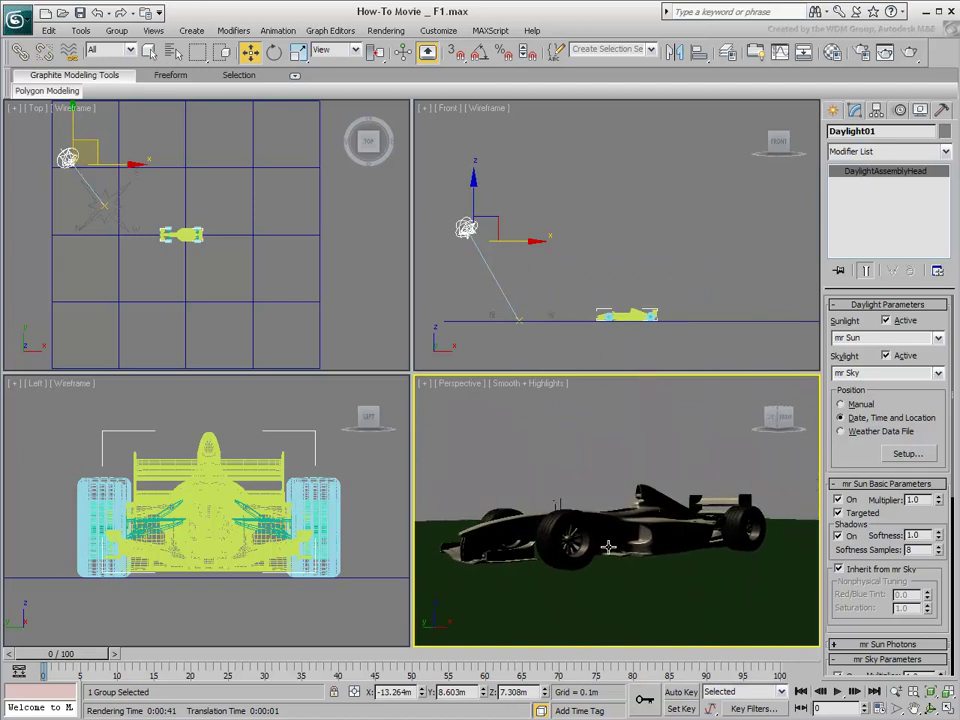
click(910, 52)
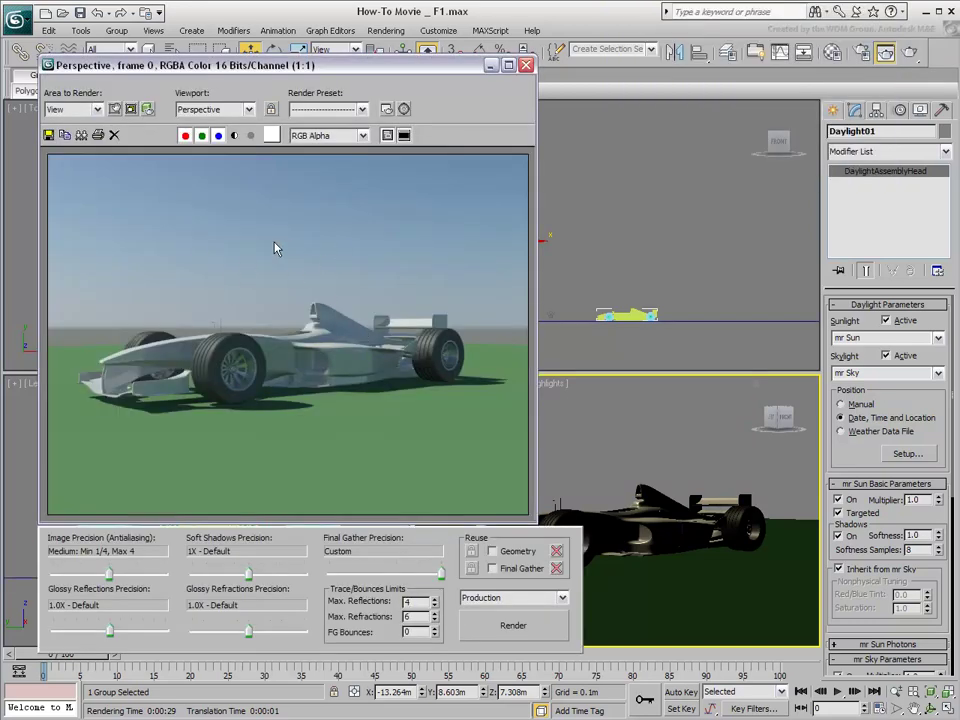
click(901, 110)
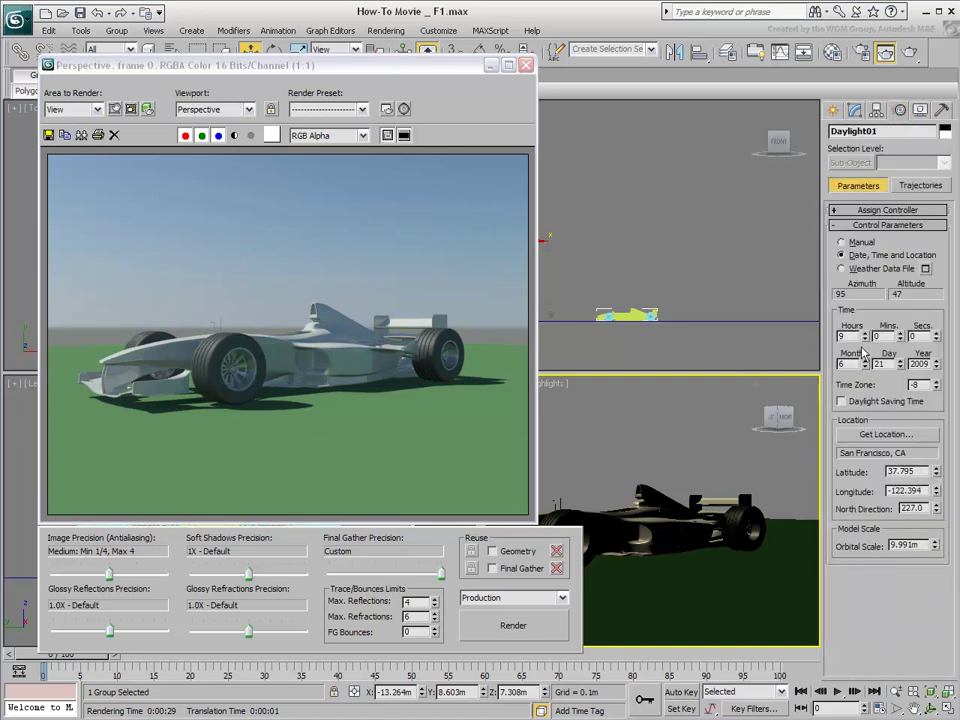
drag(865, 335, 865, 336)
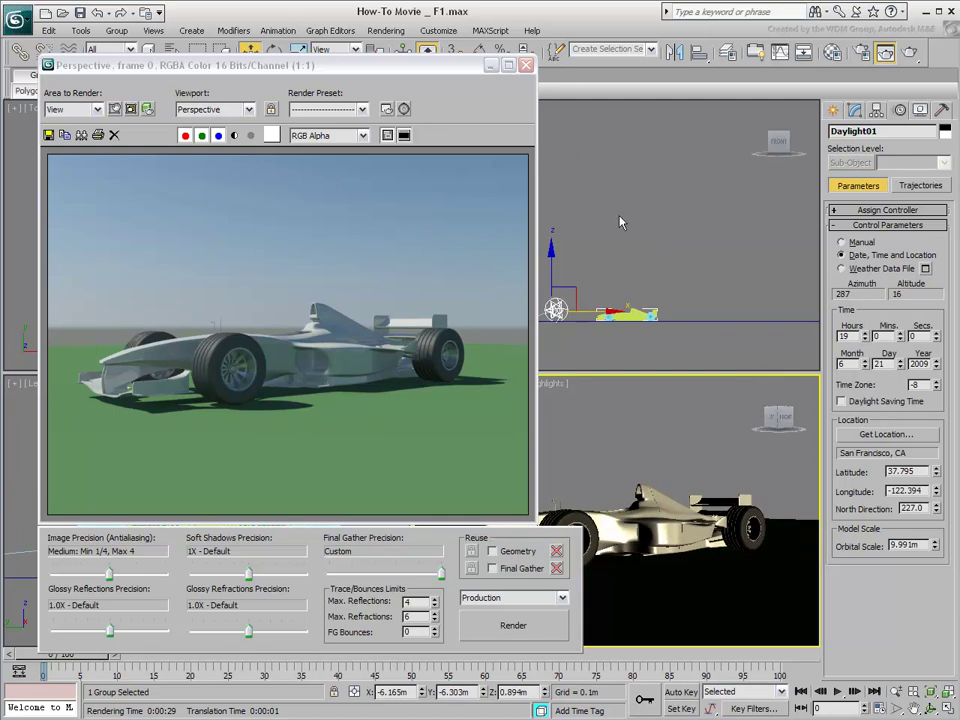
- Render an exposure preview of the car under the 19:00 evening sun
click(404, 109)
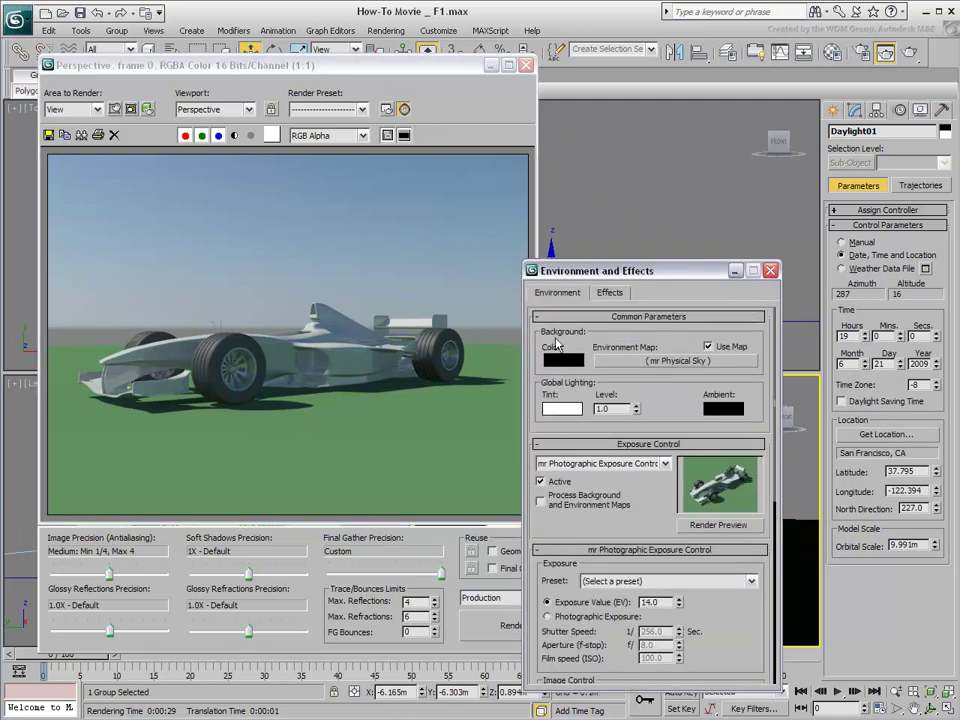
click(727, 532)
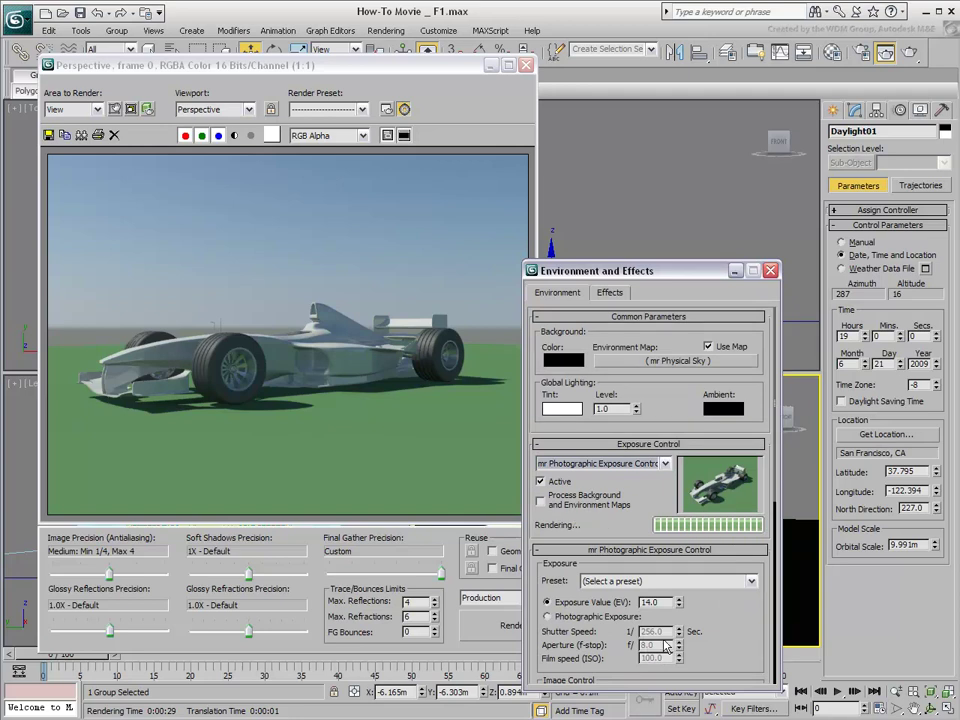